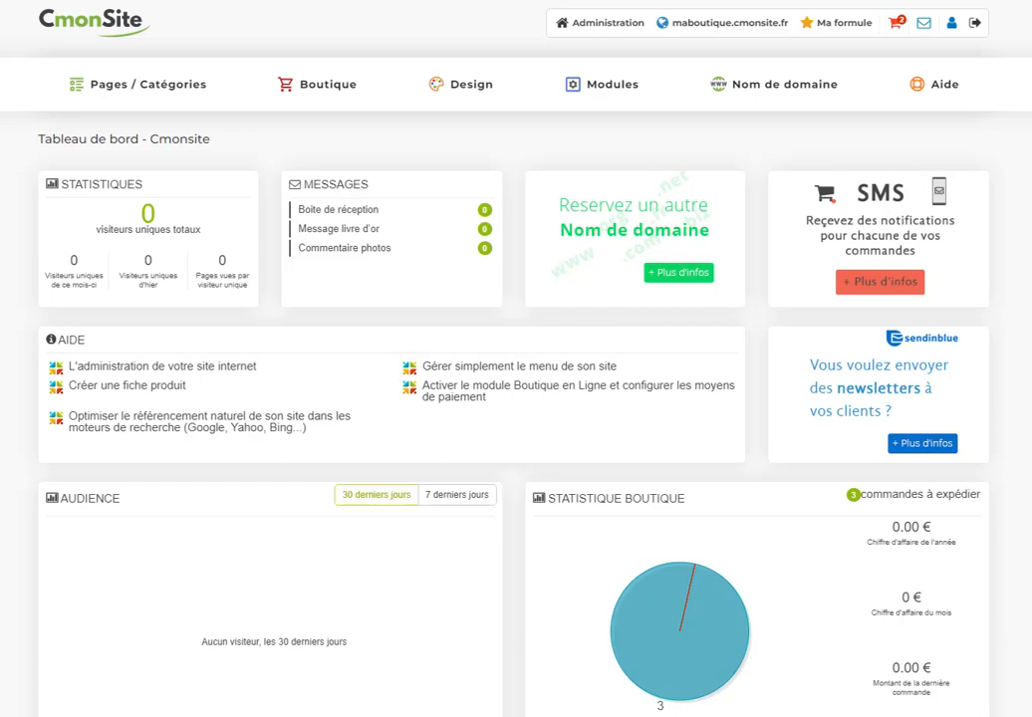
Step: Create a product in the En promenade category by uploading the stroller image
{"action": "left_click", "coordinate": [184, 92]}
{"action": "mouse_move", "coordinate": [251, 74]}
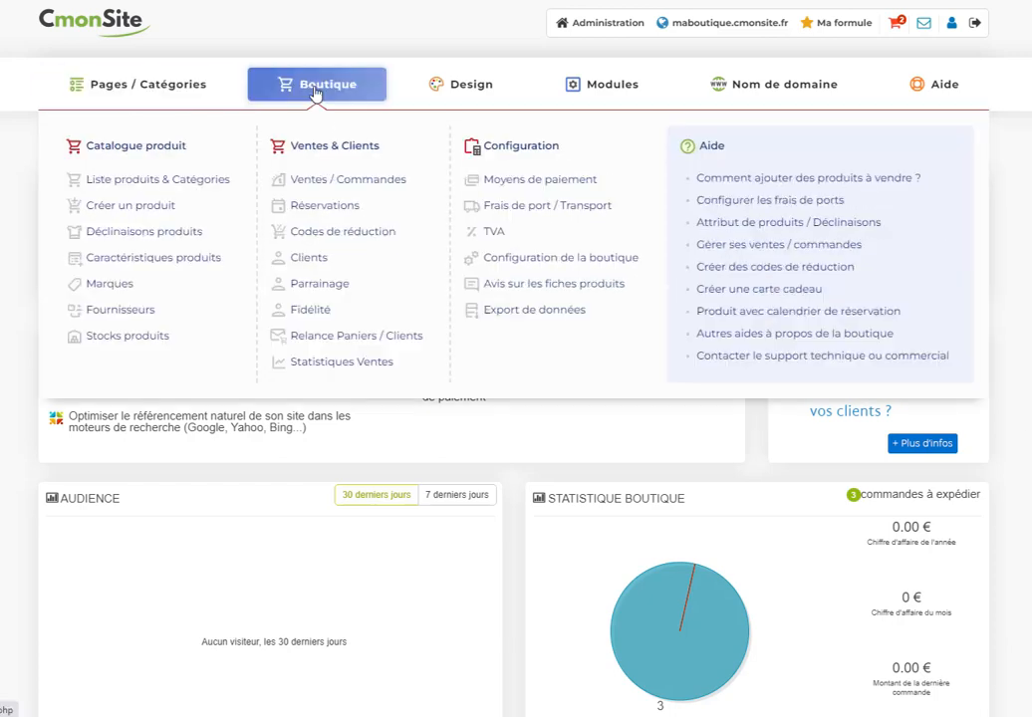
{"action": "left_click", "coordinate": [229, 207]}
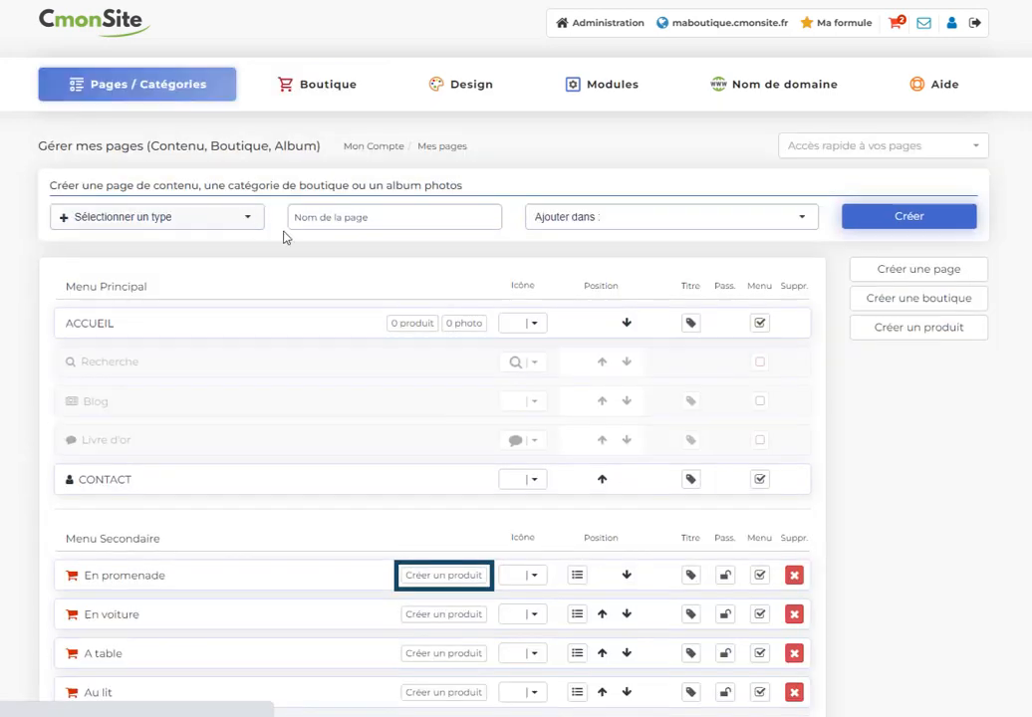
{"action": "left_click", "coordinate": [461, 574]}
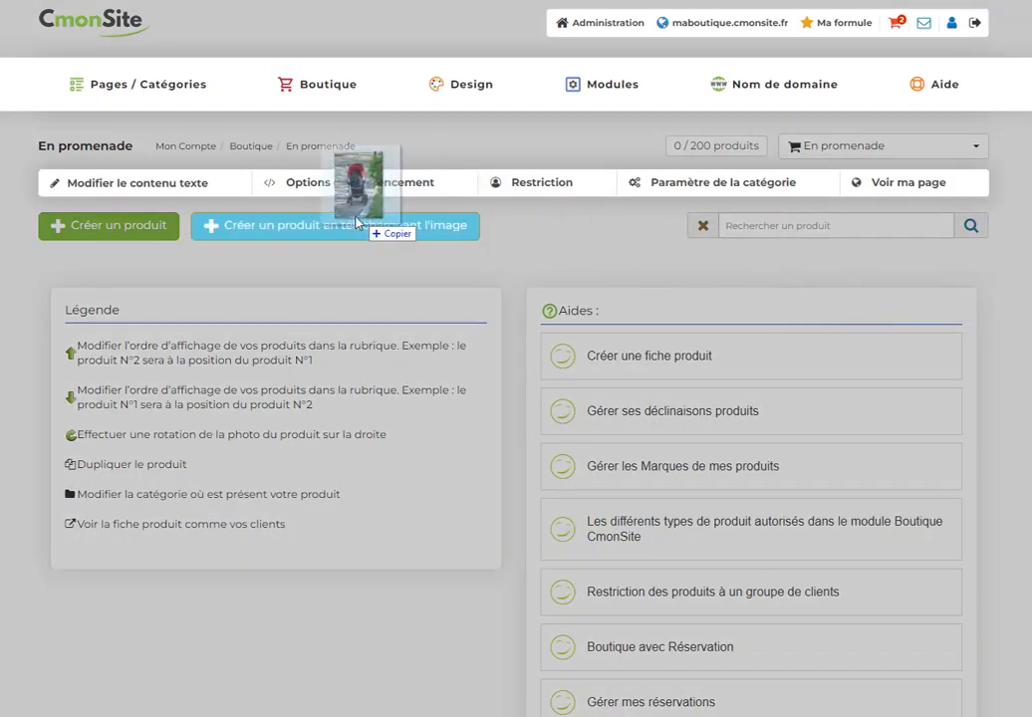
{"action": "left_click_drag", "start_coordinate": [376, 223], "coordinate": [320, 223]}
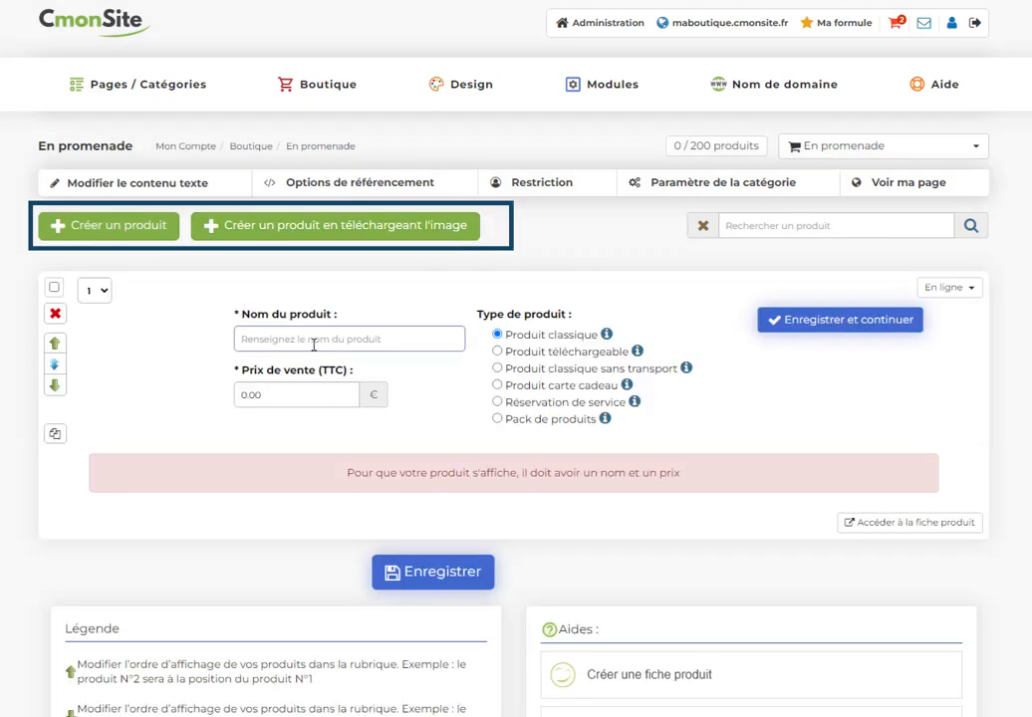
Step: Define the product as Poussette at 25 € with the type Réservation de service, and save it to continue
{"action": "left_click", "coordinate": [315, 340]}
{"action": "type", "text": "Poussette"}
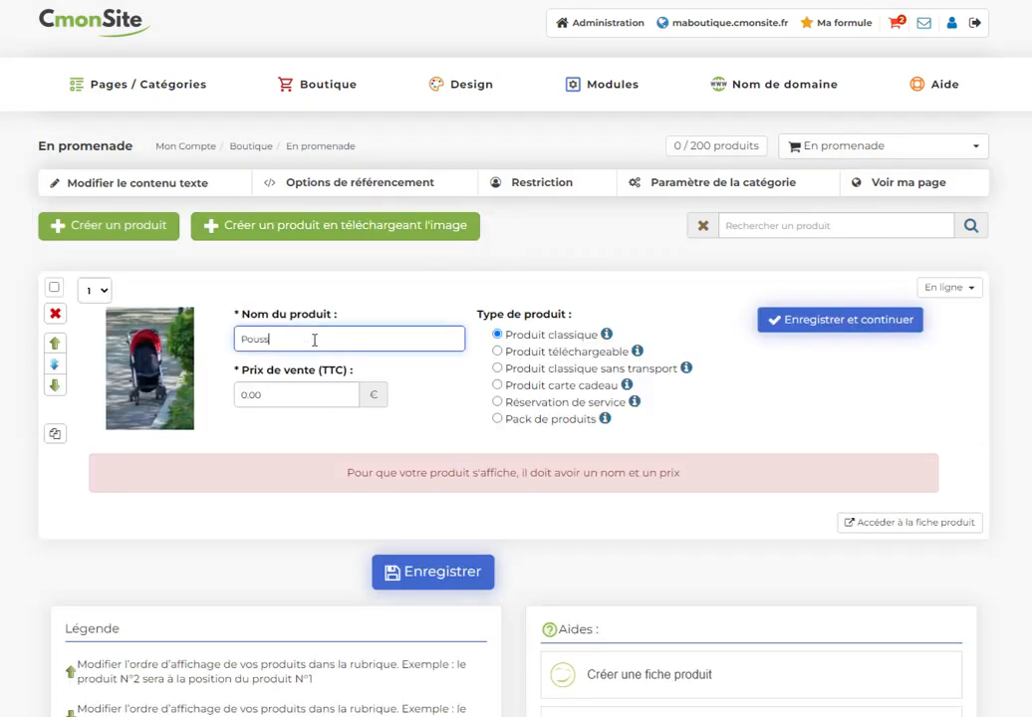
{"action": "left_click", "coordinate": [320, 385]}
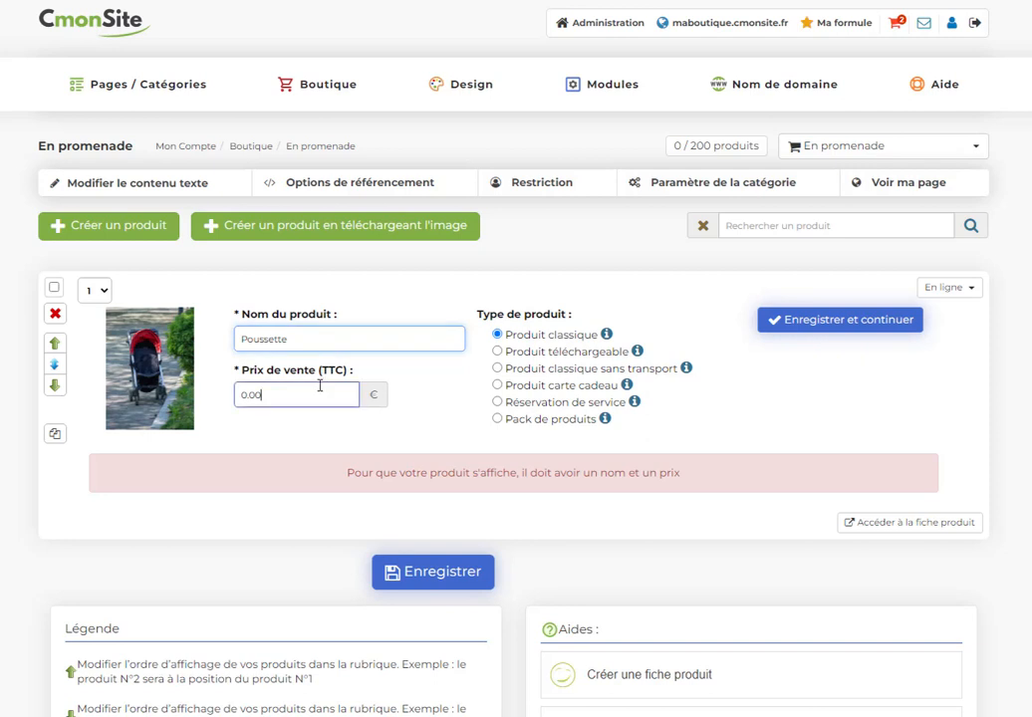
{"action": "double_click", "coordinate": [319, 386]}
{"action": "type", "text": "25"}
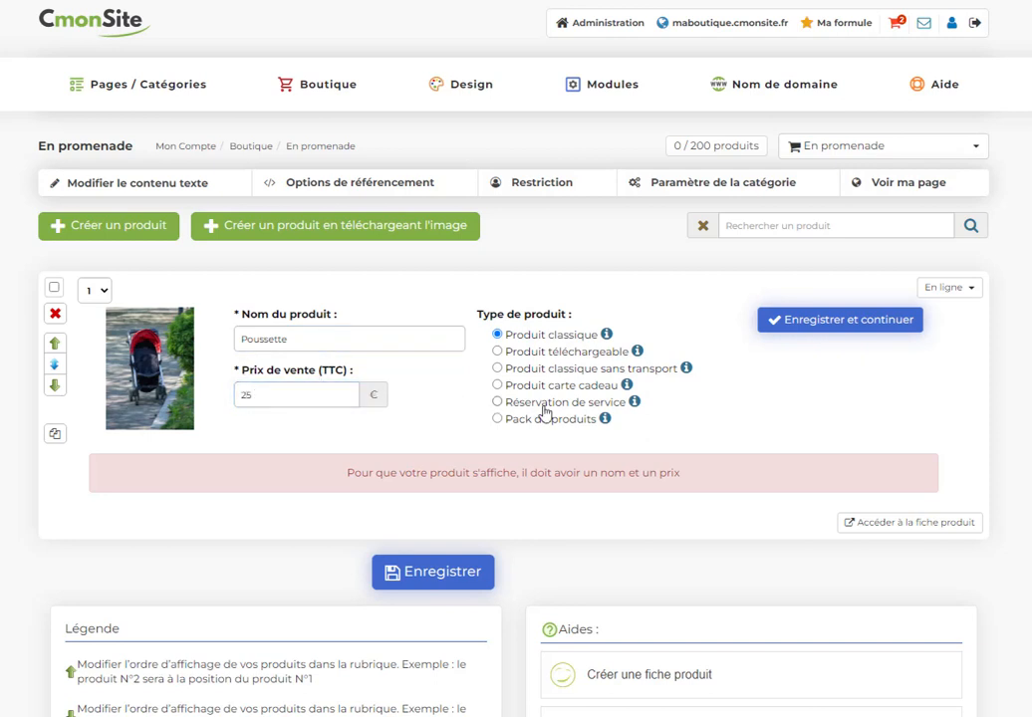
{"action": "left_click", "coordinate": [587, 403]}
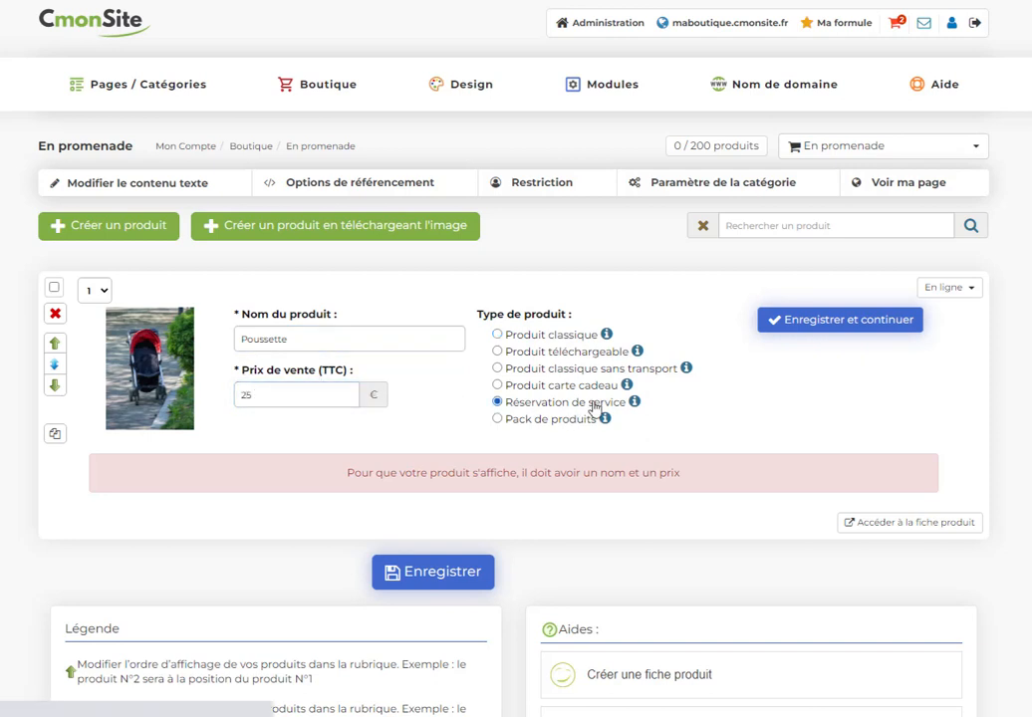
{"action": "left_click", "coordinate": [846, 326]}
Step: Assign the calendars Retrait magasin Paris and Retrait magasin Lyon in the product's reservation options
{"action": "scroll", "coordinate": [762, 390], "scroll_direction": "down", "scroll_amount": 6}
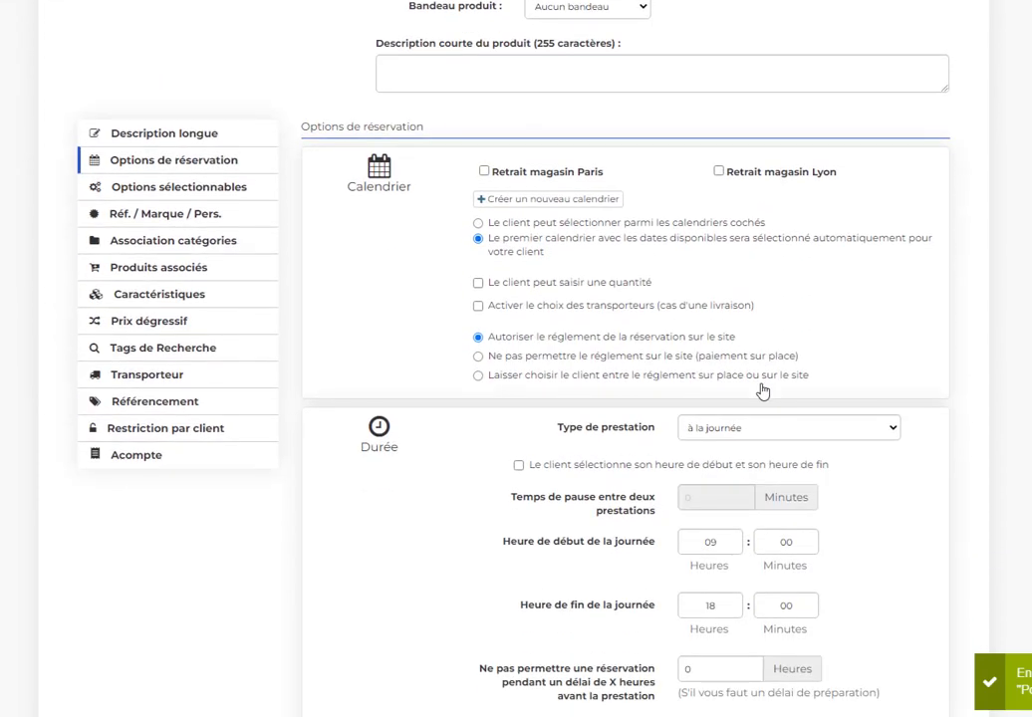
{"action": "left_click", "coordinate": [565, 177]}
{"action": "left_click", "coordinate": [769, 176]}
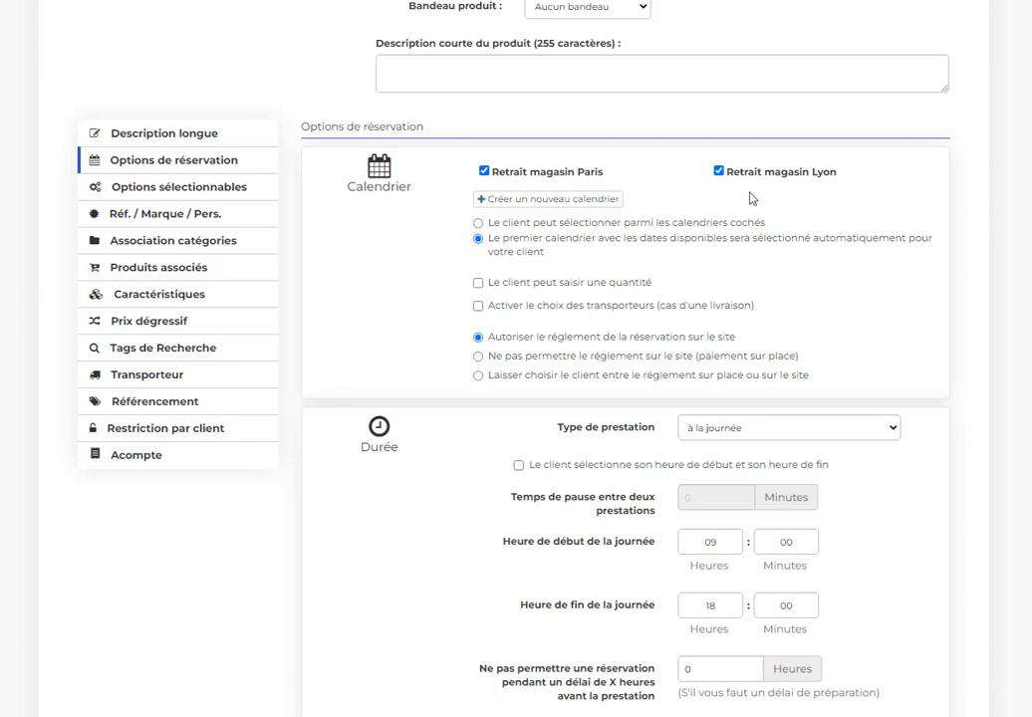
Step: Examine the fields and the quantity/stock option of the new calendar form, and close it without creating a calendar
{"action": "left_click", "coordinate": [549, 200]}
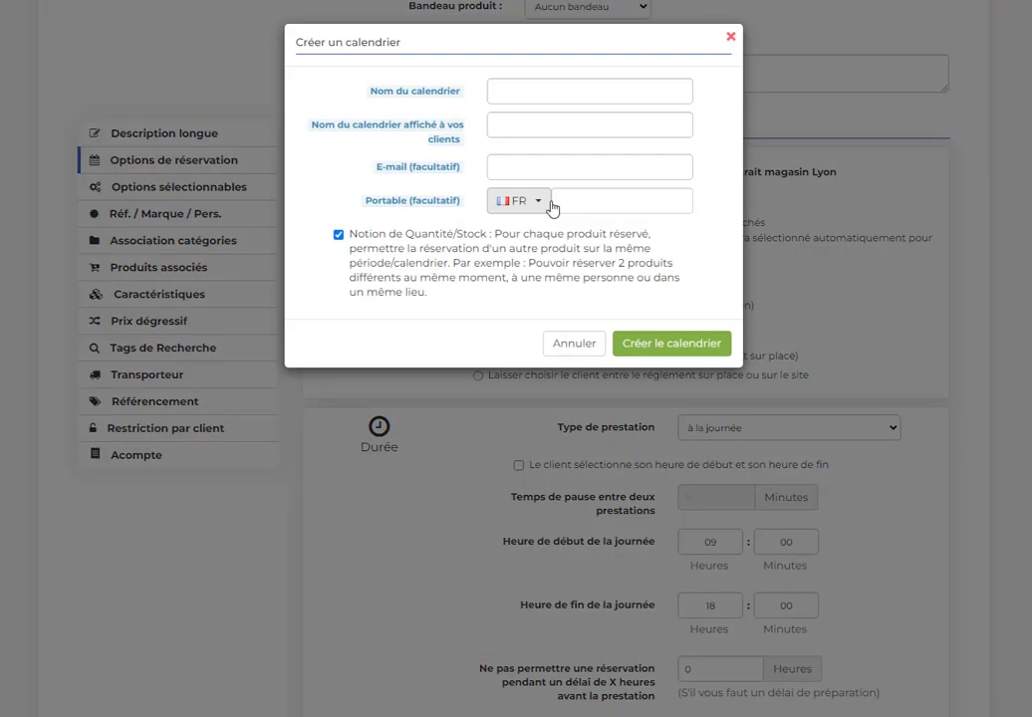
{"action": "left_click", "coordinate": [558, 90]}
{"action": "left_click", "coordinate": [555, 125]}
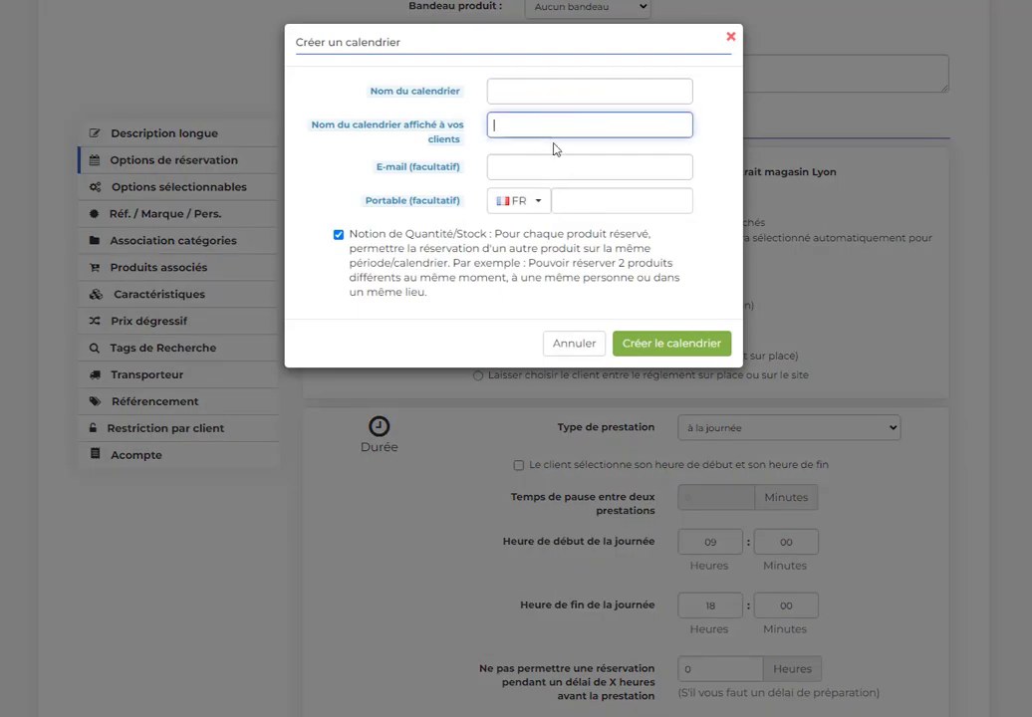
{"action": "left_click", "coordinate": [551, 172]}
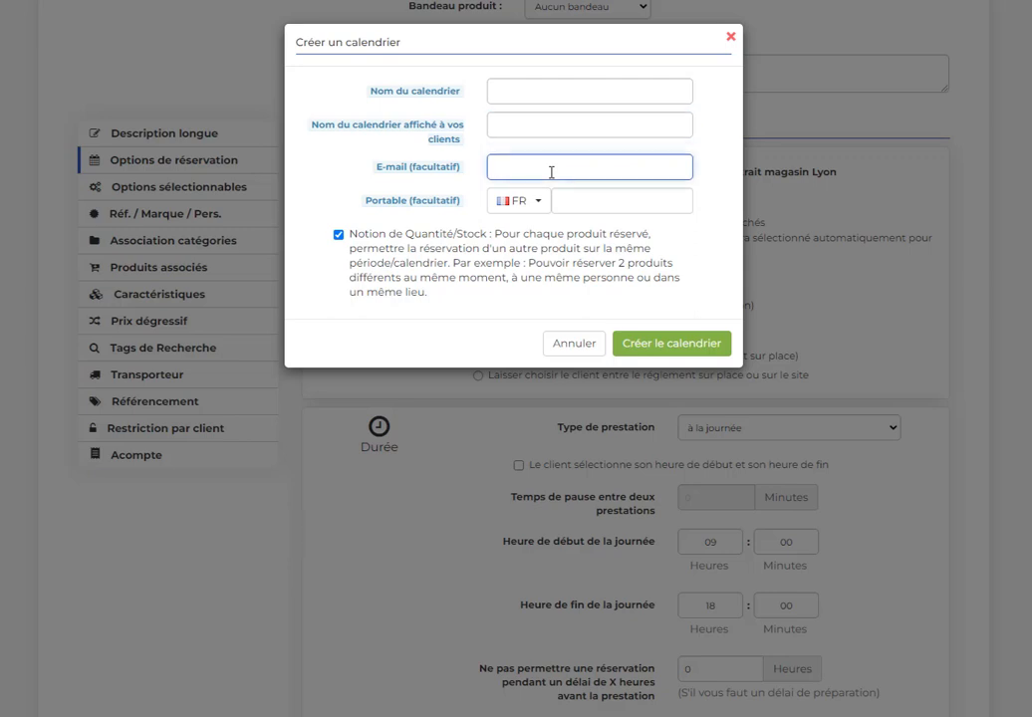
{"action": "left_click", "coordinate": [598, 196]}
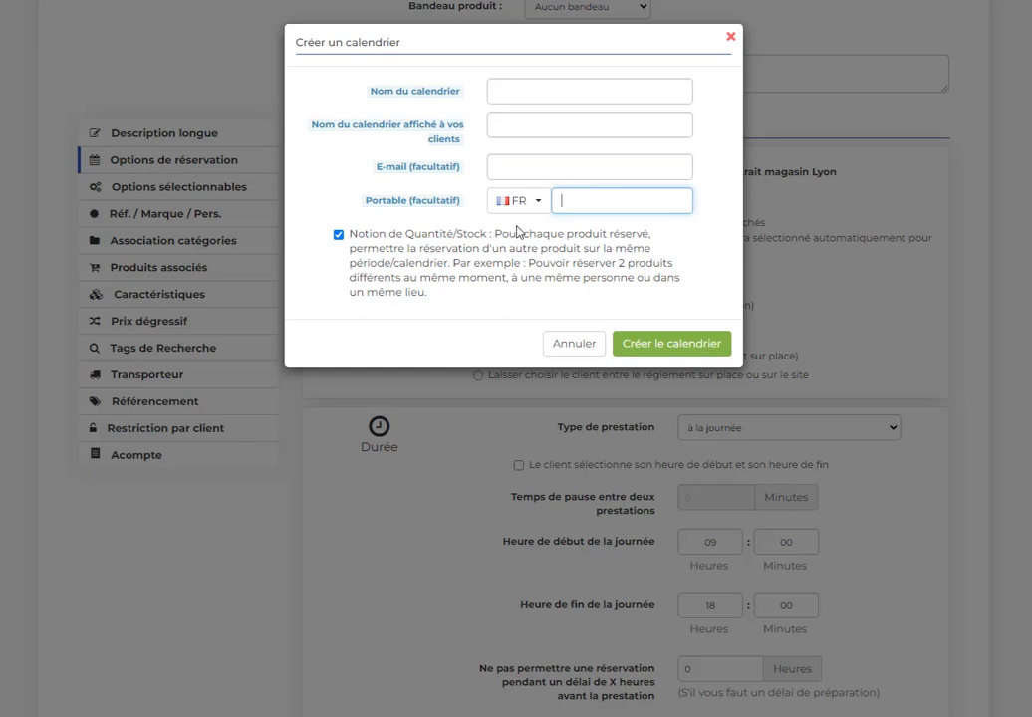
{"action": "left_click", "coordinate": [489, 257]}
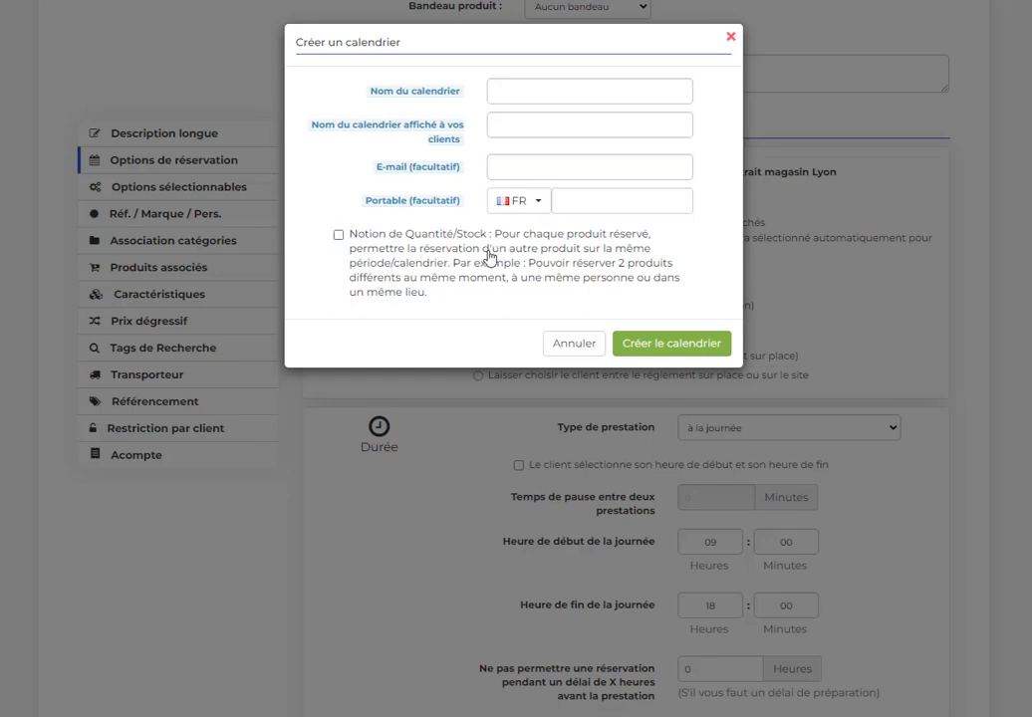
{"action": "left_click", "coordinate": [489, 257]}
{"action": "left_click", "coordinate": [574, 345]}
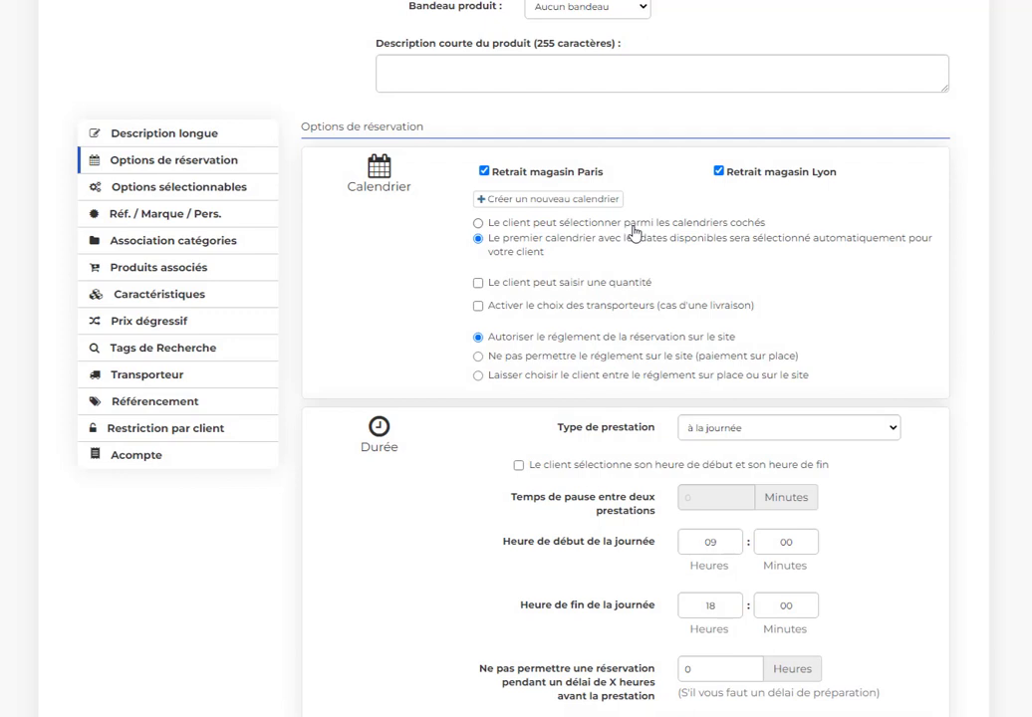
Step: Let the client choose among the ticked calendars, with "Sélectionnez un point de retrait" as the text above the calendar
{"action": "left_click", "coordinate": [633, 230]}
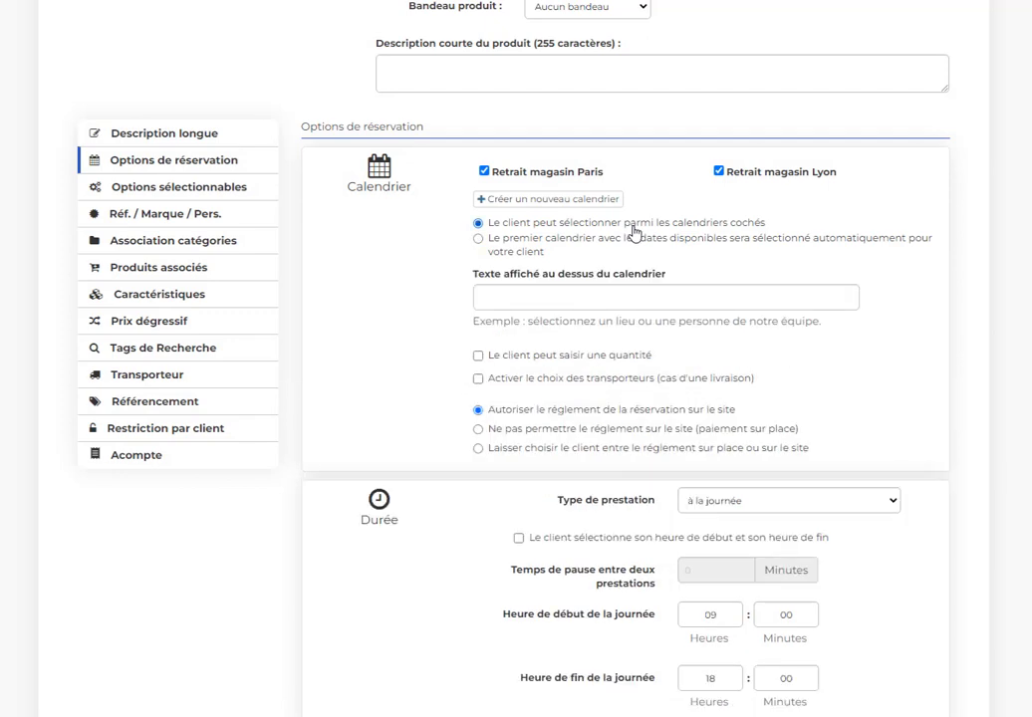
{"action": "left_click", "coordinate": [601, 298]}
{"action": "type", "text": "Sé"}
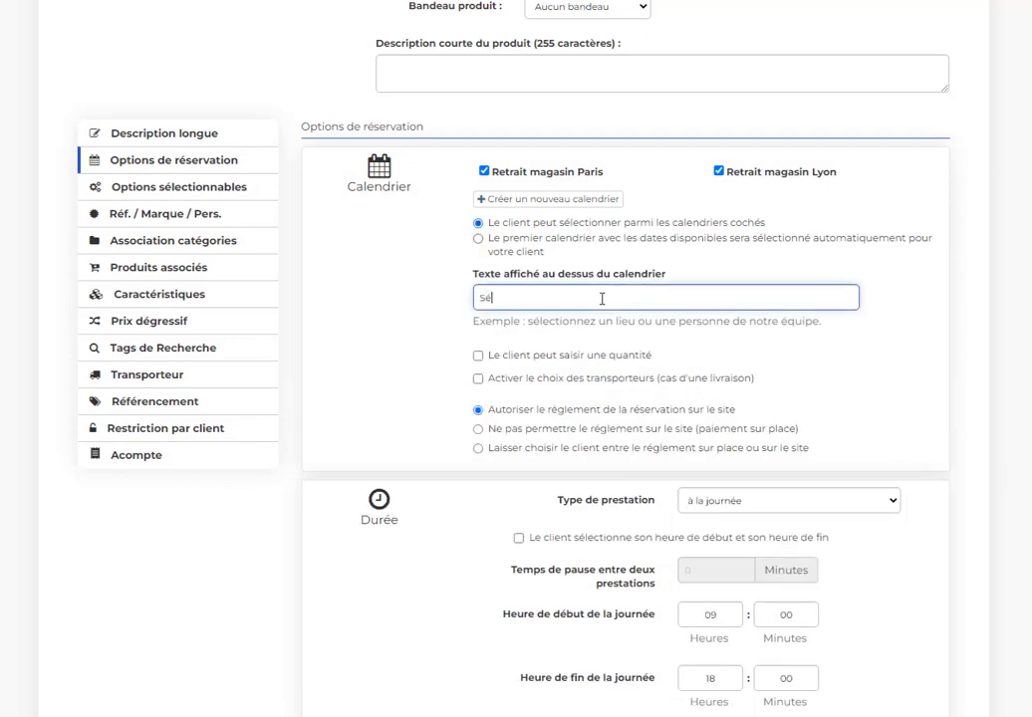
{"action": "type", "text": "lectionnez un point de retrait"}
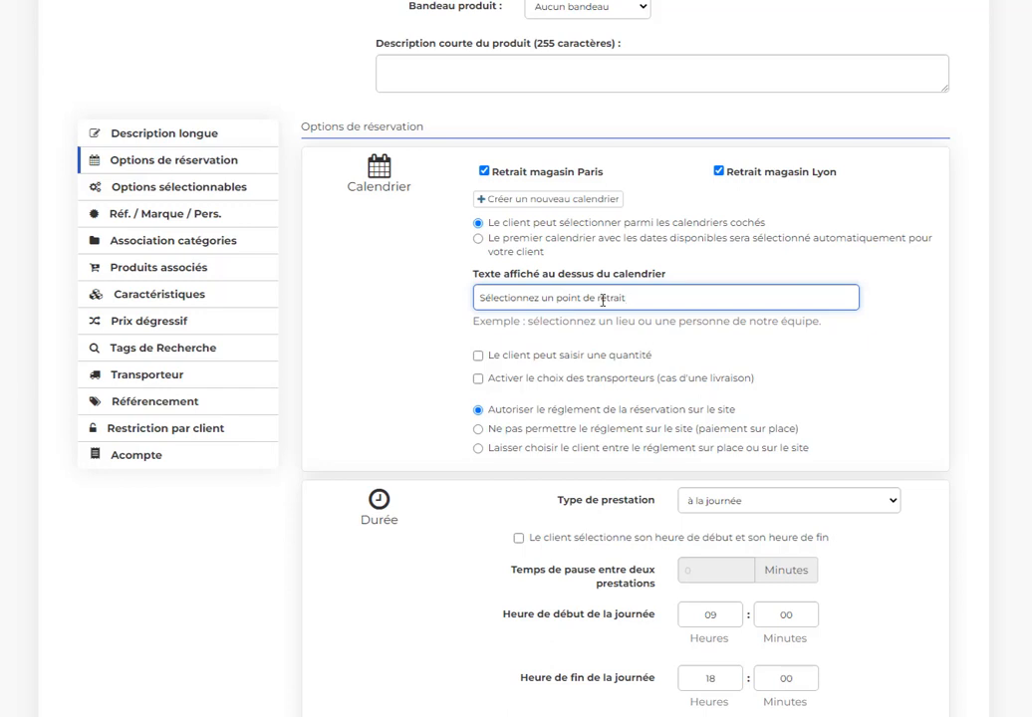
Step: Try the options for entering a quantity and for choosing a carrier, disabling each one again
{"action": "left_click", "coordinate": [595, 365]}
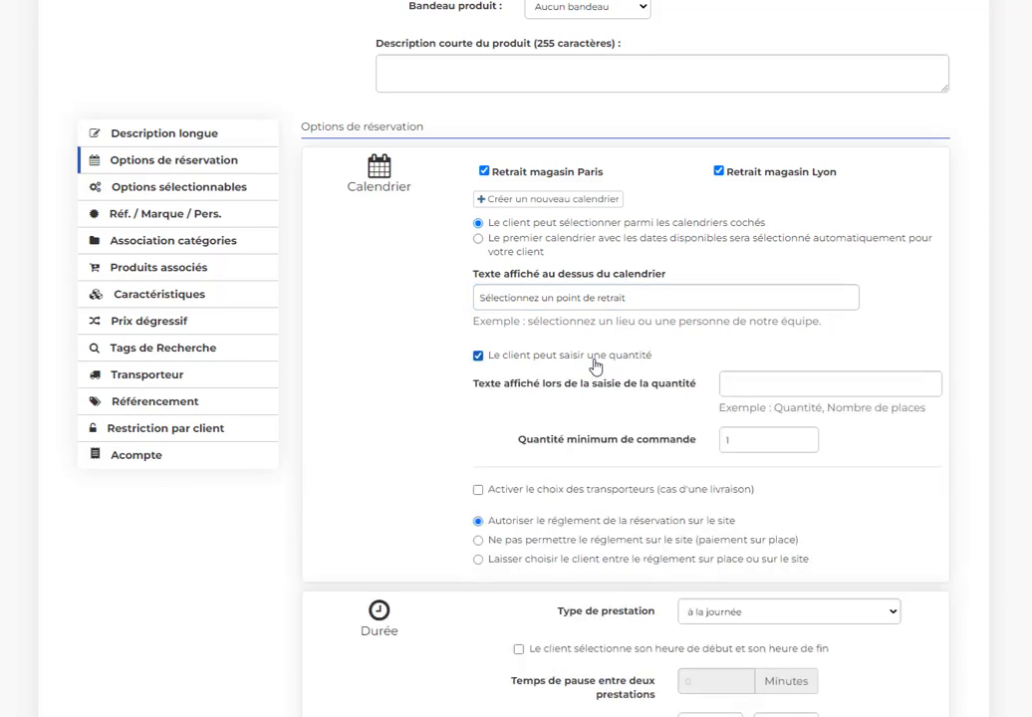
{"action": "left_click", "coordinate": [779, 377]}
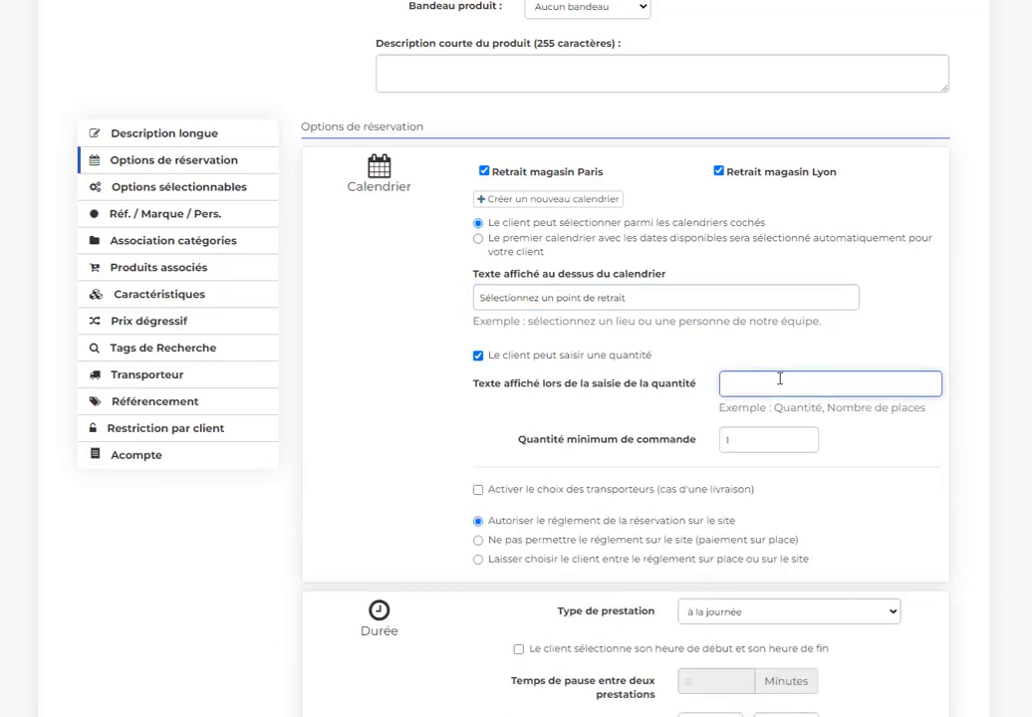
{"action": "left_click", "coordinate": [778, 434]}
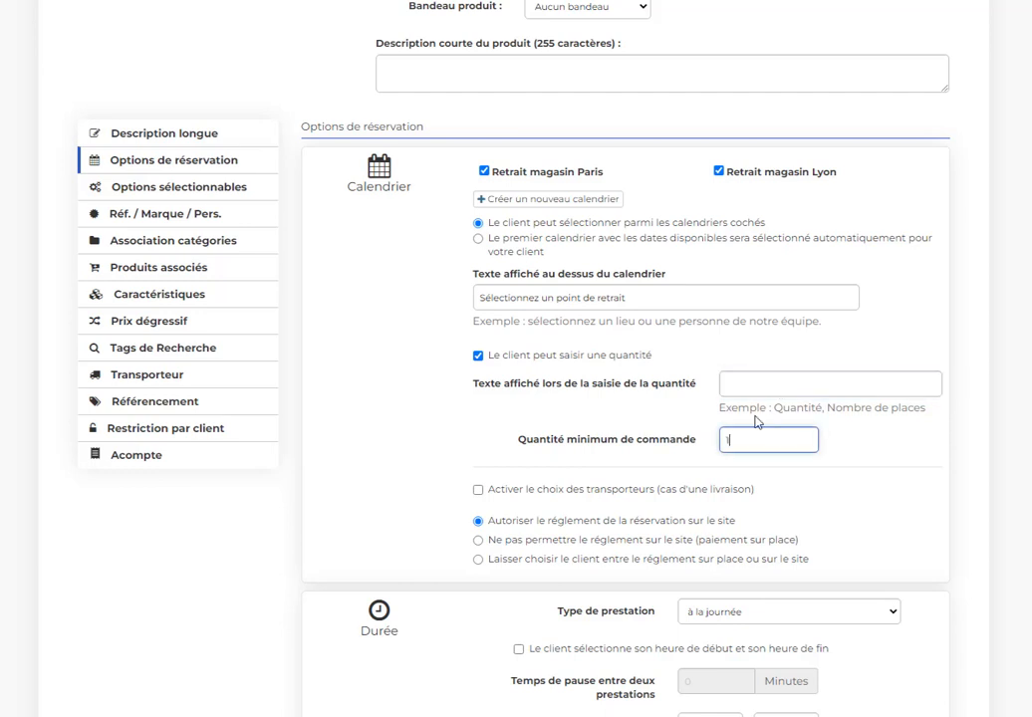
{"action": "left_click", "coordinate": [620, 365]}
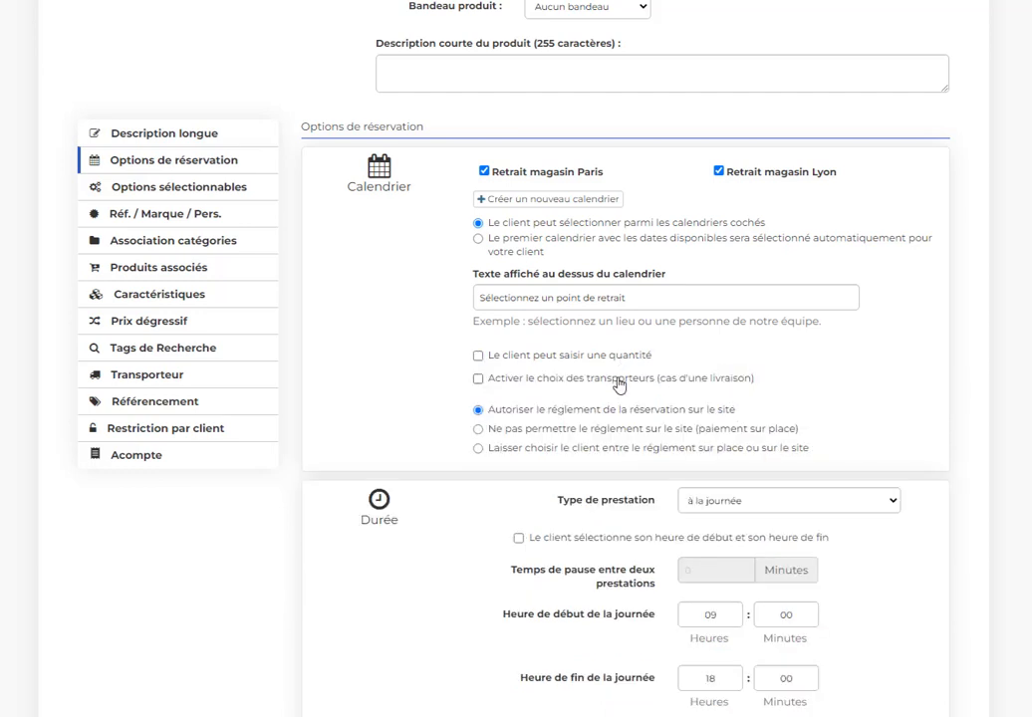
{"action": "left_click", "coordinate": [617, 384]}
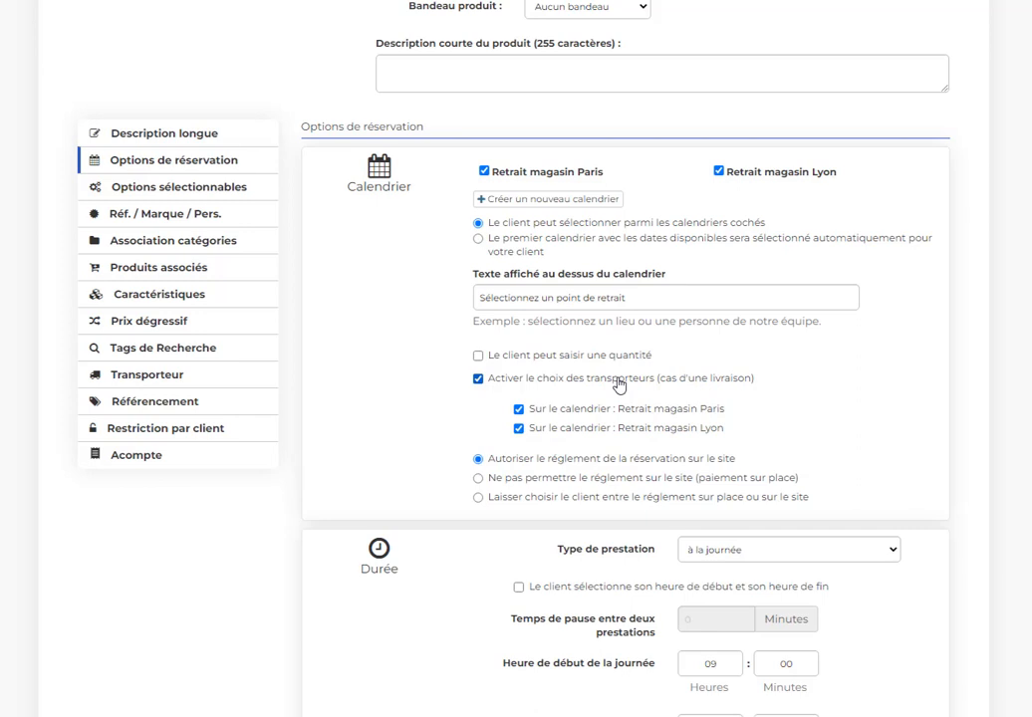
{"action": "left_click", "coordinate": [617, 384]}
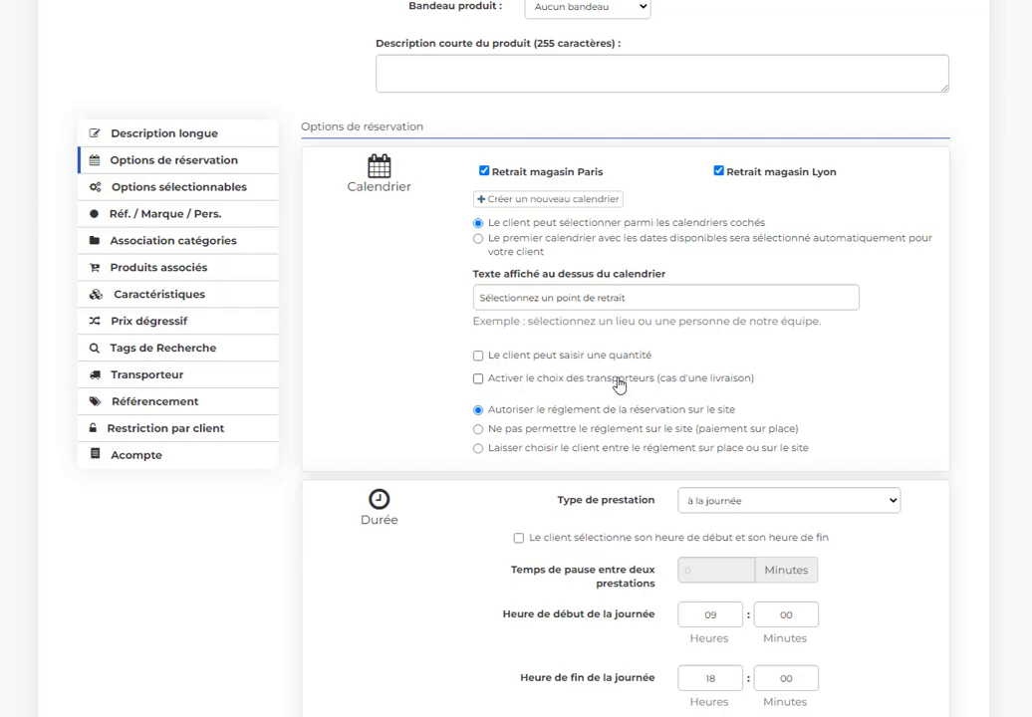
Step: Try letting the client choose between on-site and online payment with automatic validation, and restore payment on the website
{"action": "scroll", "coordinate": [618, 385], "scroll_direction": "down", "scroll_amount": 3}
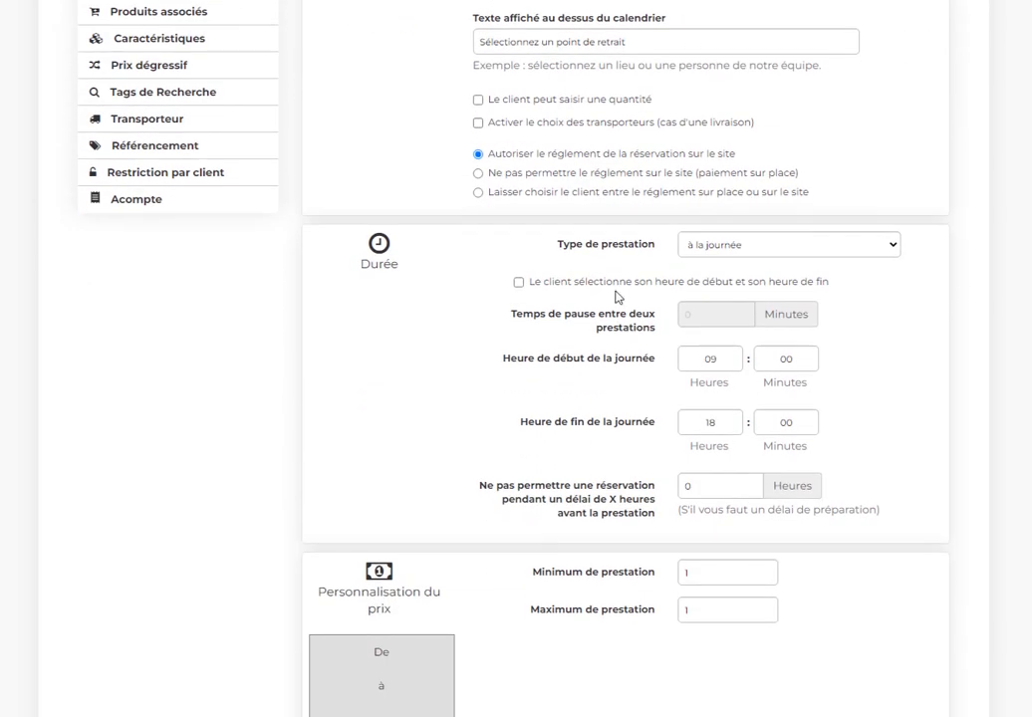
{"action": "left_click", "coordinate": [636, 199]}
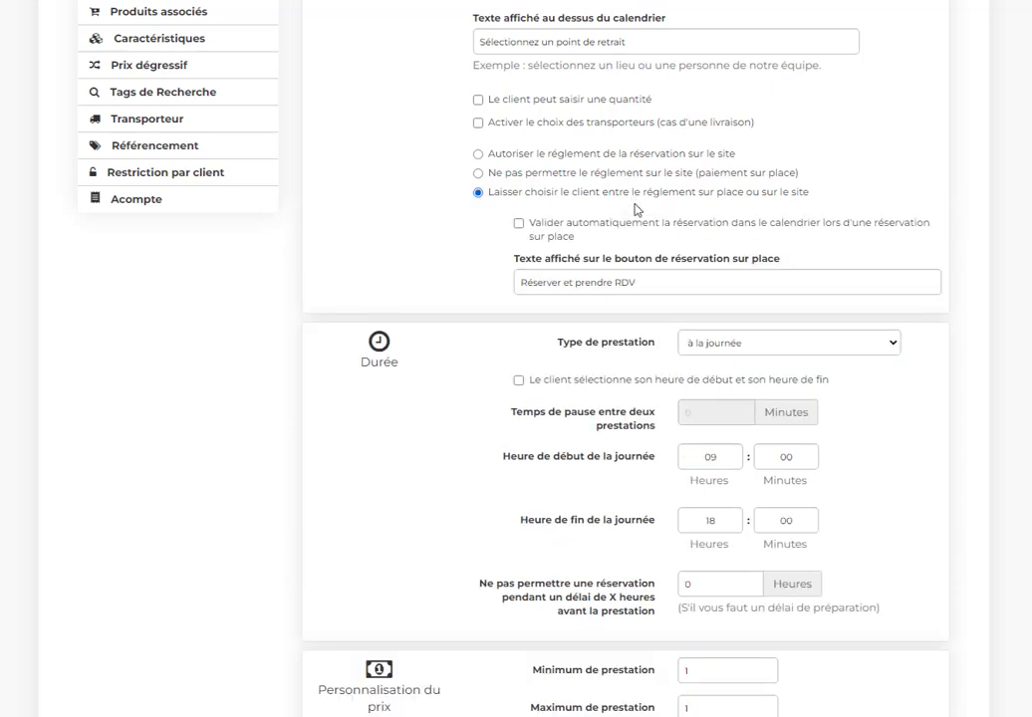
{"action": "left_click", "coordinate": [781, 235]}
{"action": "left_click", "coordinate": [782, 235]}
{"action": "left_click", "coordinate": [687, 158]}
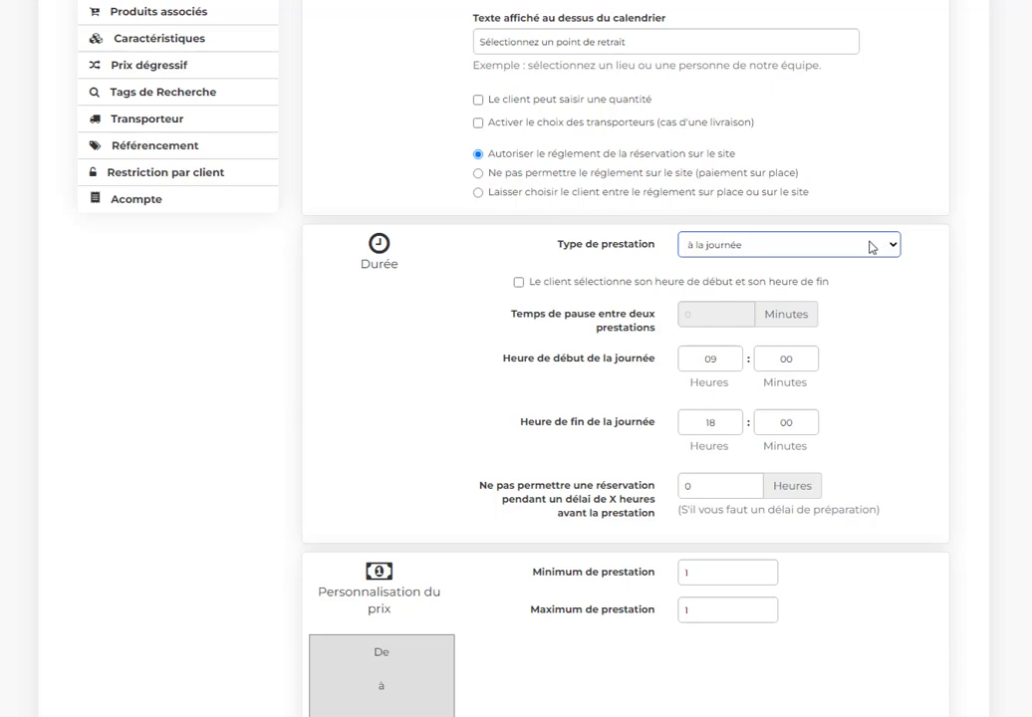
Step: Try the option letting the client select start and end times, disable it again, and go through the day's hour fields
{"action": "left_click", "coordinate": [796, 290]}
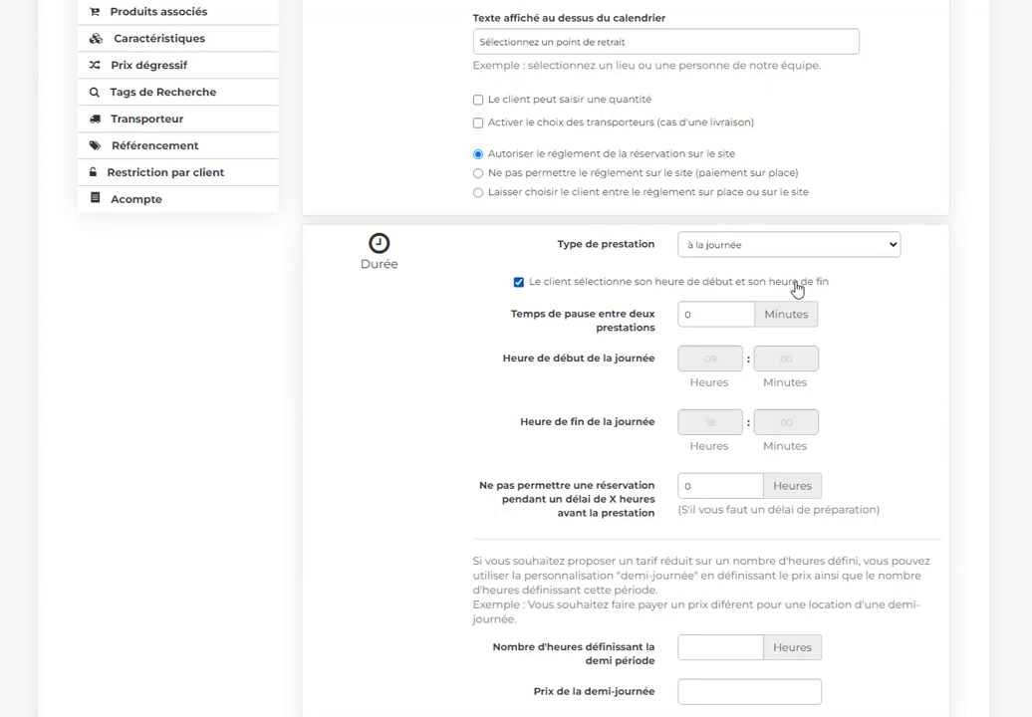
{"action": "left_click", "coordinate": [796, 286]}
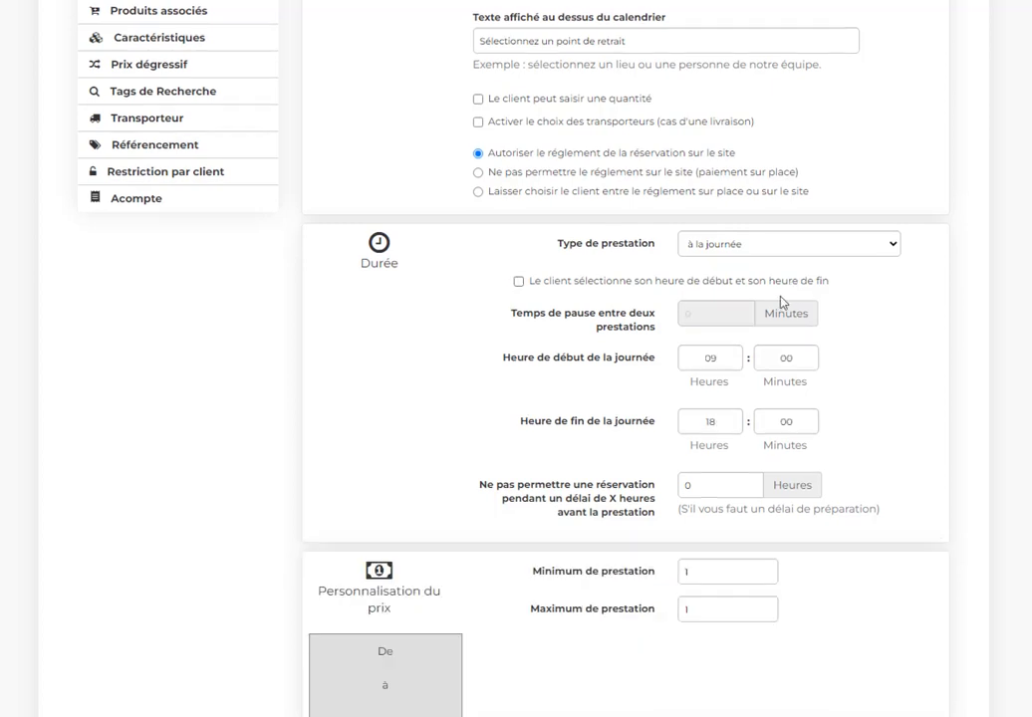
{"action": "left_click", "coordinate": [735, 358]}
{"action": "left_click", "coordinate": [730, 426]}
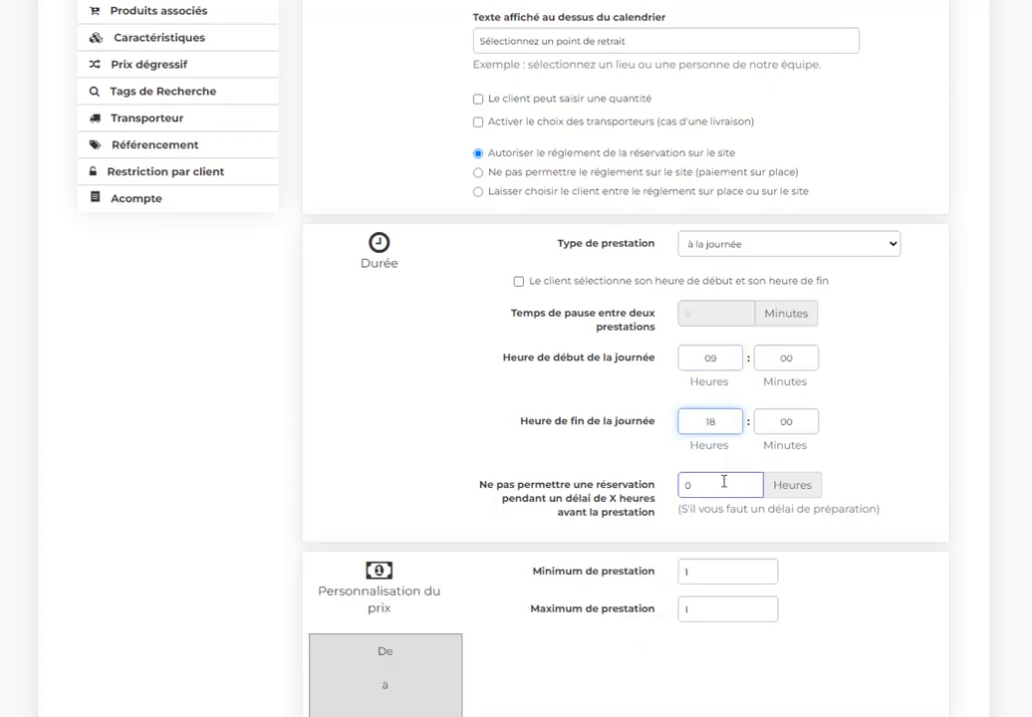
Step: Set the delay during which reservations are blocked before the service to 48 hours
{"action": "scroll", "coordinate": [724, 479], "scroll_direction": "down", "scroll_amount": 2}
{"action": "left_click", "coordinate": [715, 357]}
{"action": "double_click", "coordinate": [715, 358]}
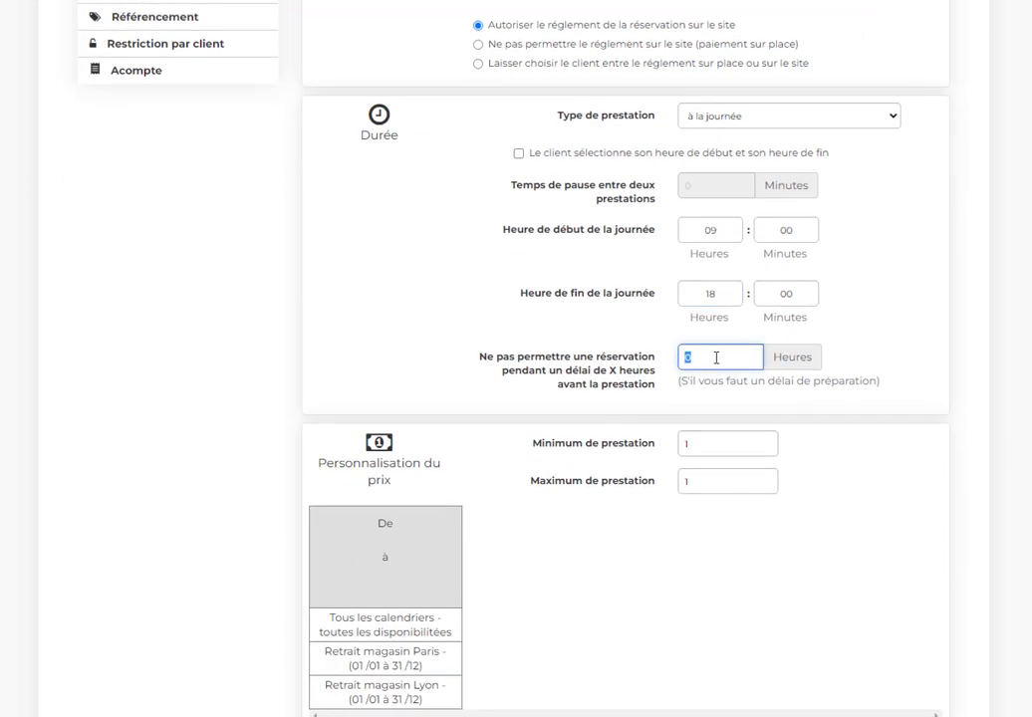
{"action": "type", "text": "48"}
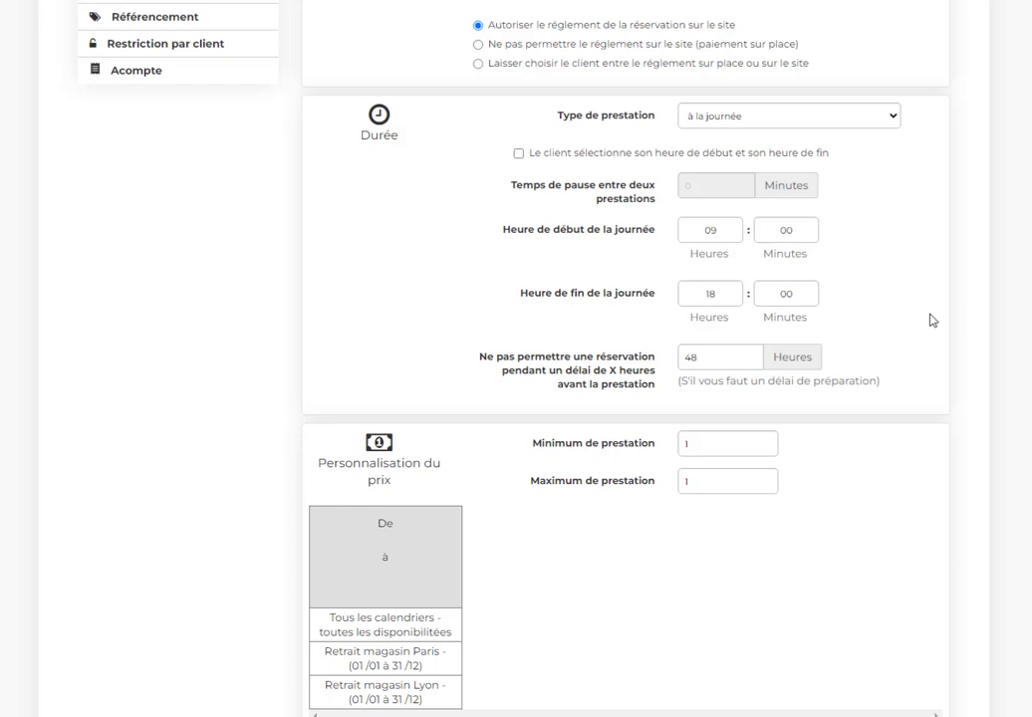
Step: Set the maximum rental duration in the price customization section to 60, keeping the minimum at 1
{"action": "scroll", "coordinate": [933, 320], "scroll_direction": "down", "scroll_amount": 3}
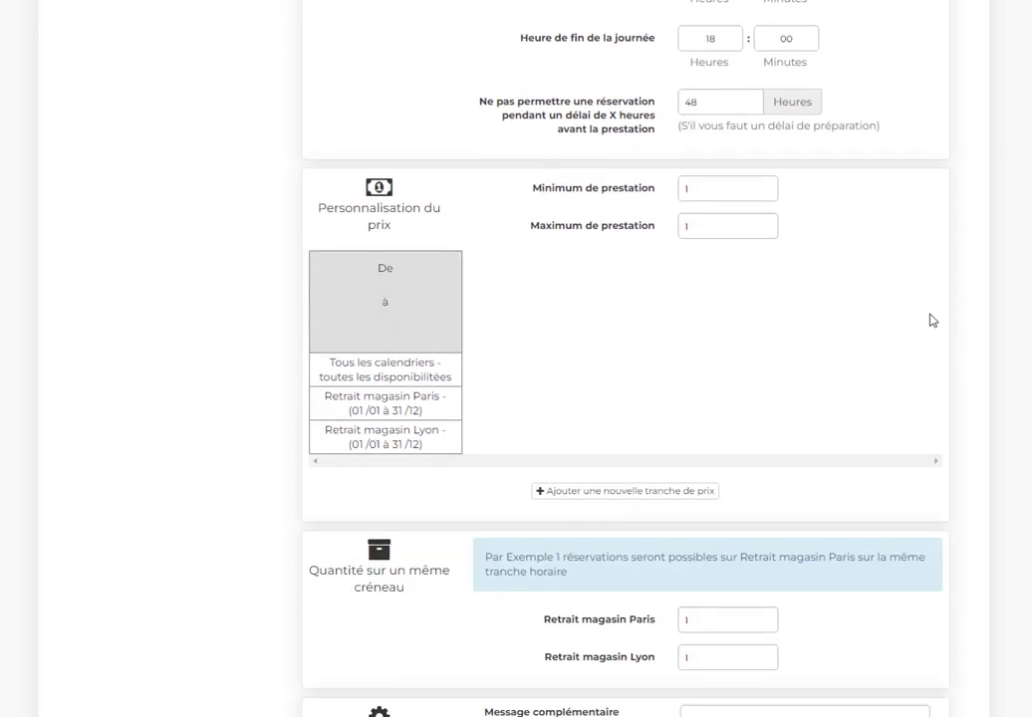
{"action": "left_click", "coordinate": [761, 189]}
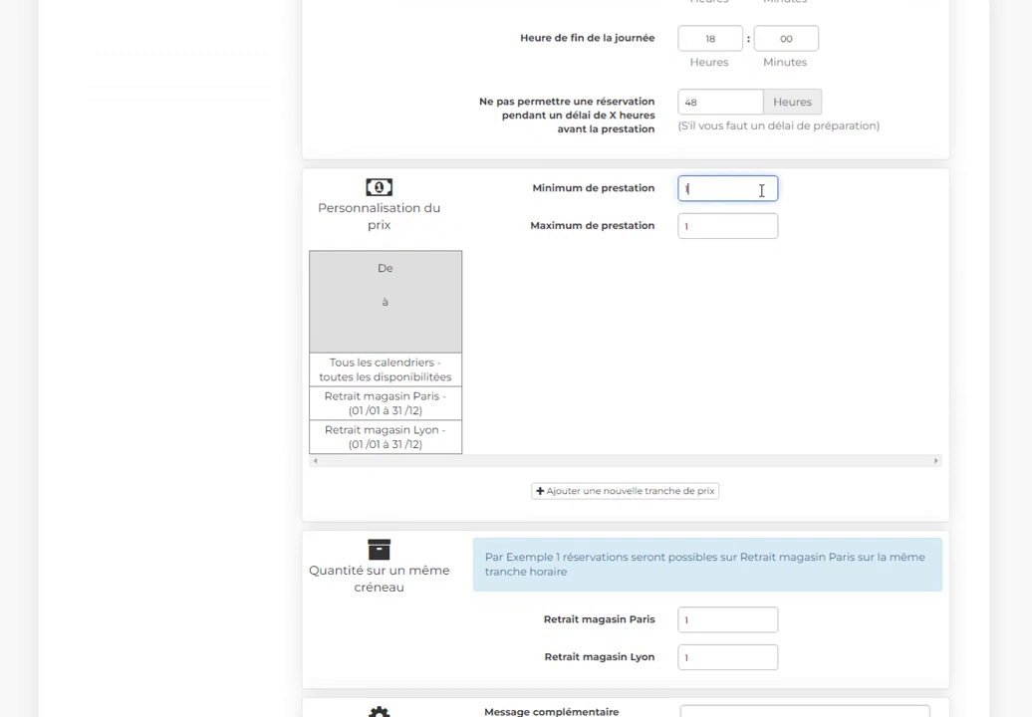
{"action": "double_click", "coordinate": [758, 228]}
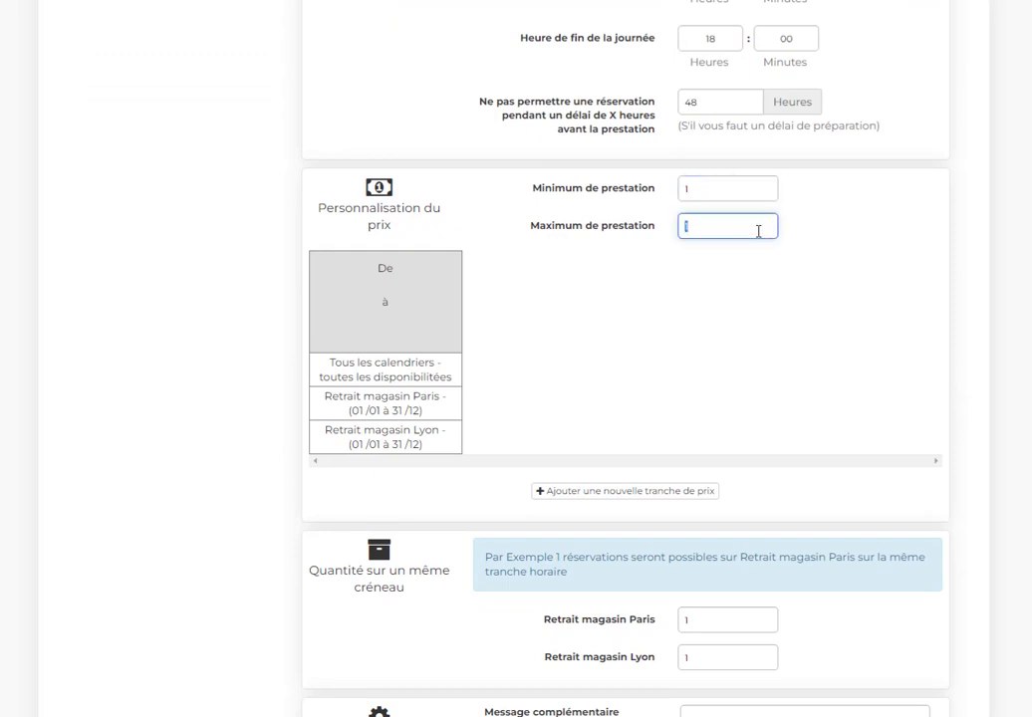
{"action": "type", "text": "60"}
{"action": "left_click", "coordinate": [789, 311]}
Step: Add a price bracket running up to 10 days at 25 € for all calendars and availabilities
{"action": "left_click", "coordinate": [574, 490]}
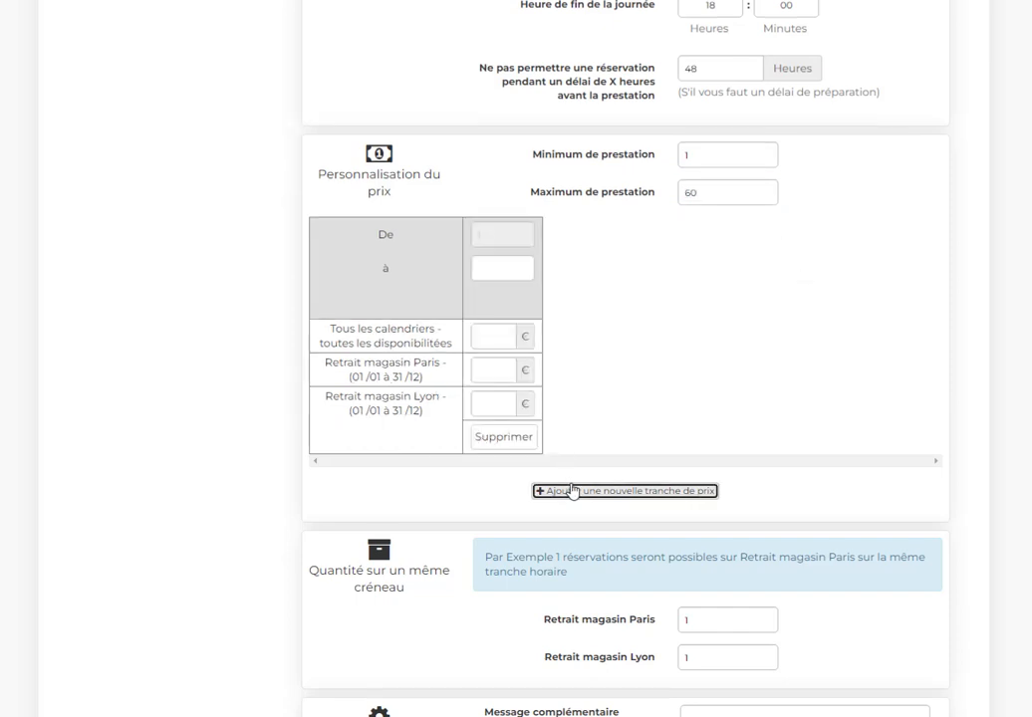
{"action": "left_click", "coordinate": [500, 262]}
{"action": "type", "text": "10"}
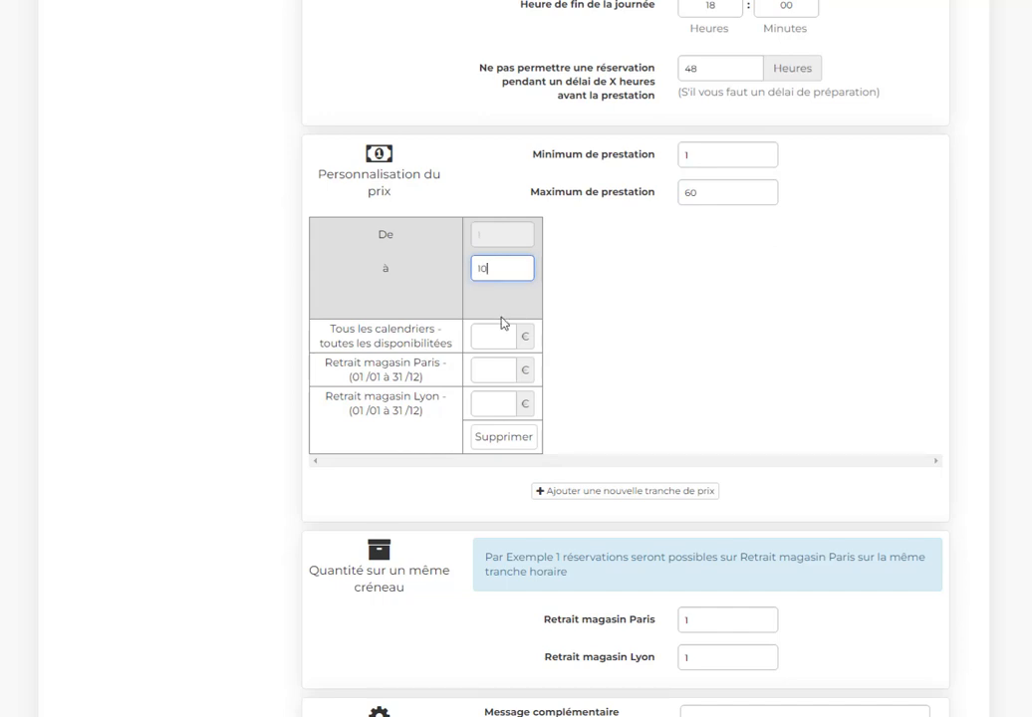
{"action": "left_click", "coordinate": [492, 337]}
{"action": "type", "text": "25"}
Step: Add a second price bracket running up to 20 days at 45 € for all calendars and availabilities
{"action": "left_click", "coordinate": [581, 490]}
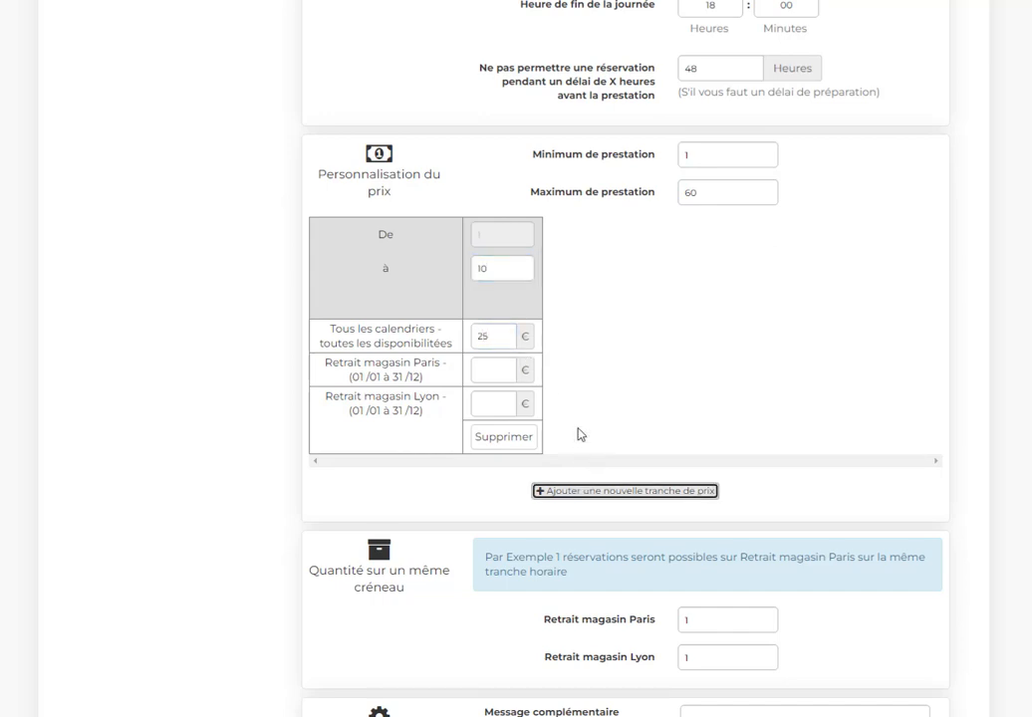
{"action": "left_click", "coordinate": [580, 262]}
{"action": "type", "text": "20"}
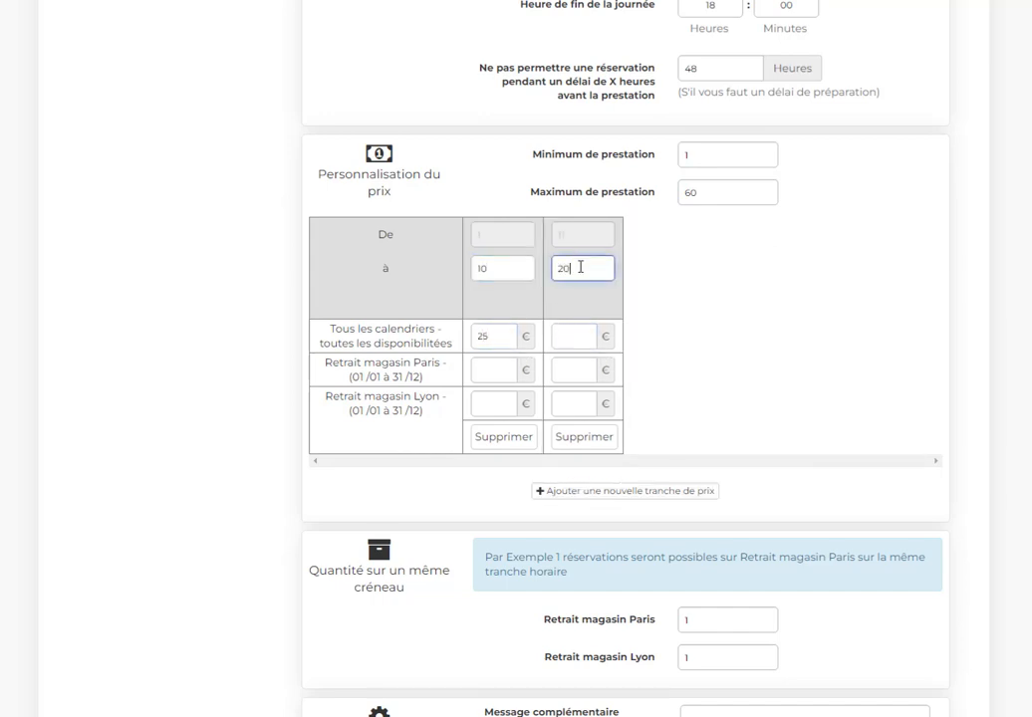
{"action": "left_click", "coordinate": [574, 330]}
{"action": "type", "text": "45"}
Step: Set the quantity available on the same slot to 10 for Retrait magasin Paris and 15 for Retrait magasin Lyon
{"action": "scroll", "coordinate": [742, 337], "scroll_direction": "down", "scroll_amount": 3}
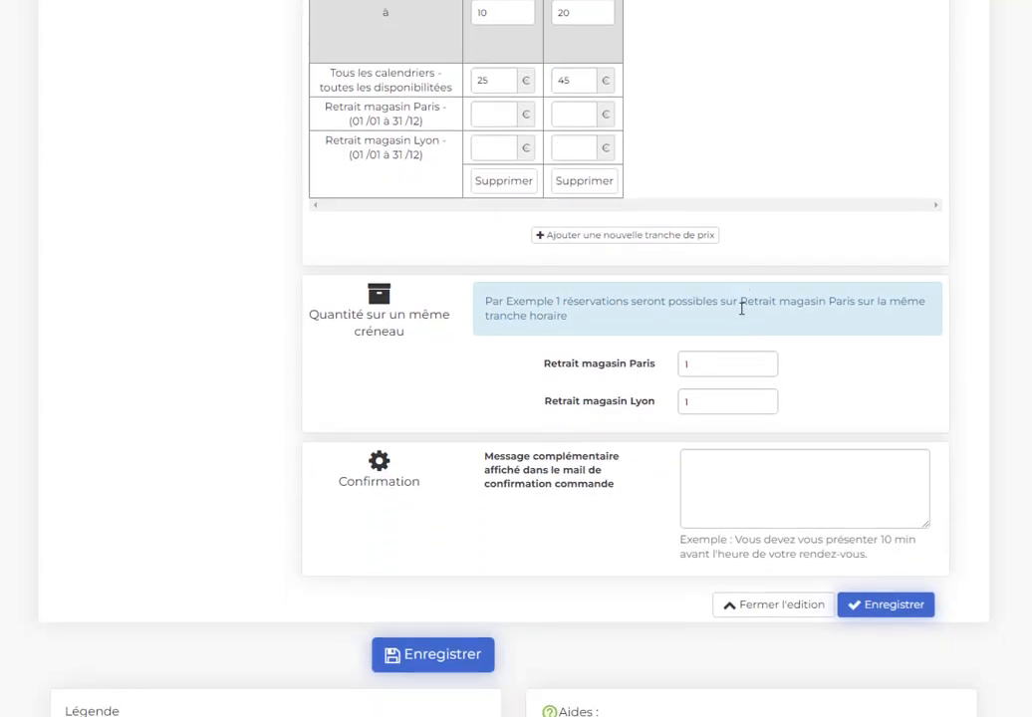
{"action": "left_click", "coordinate": [765, 367]}
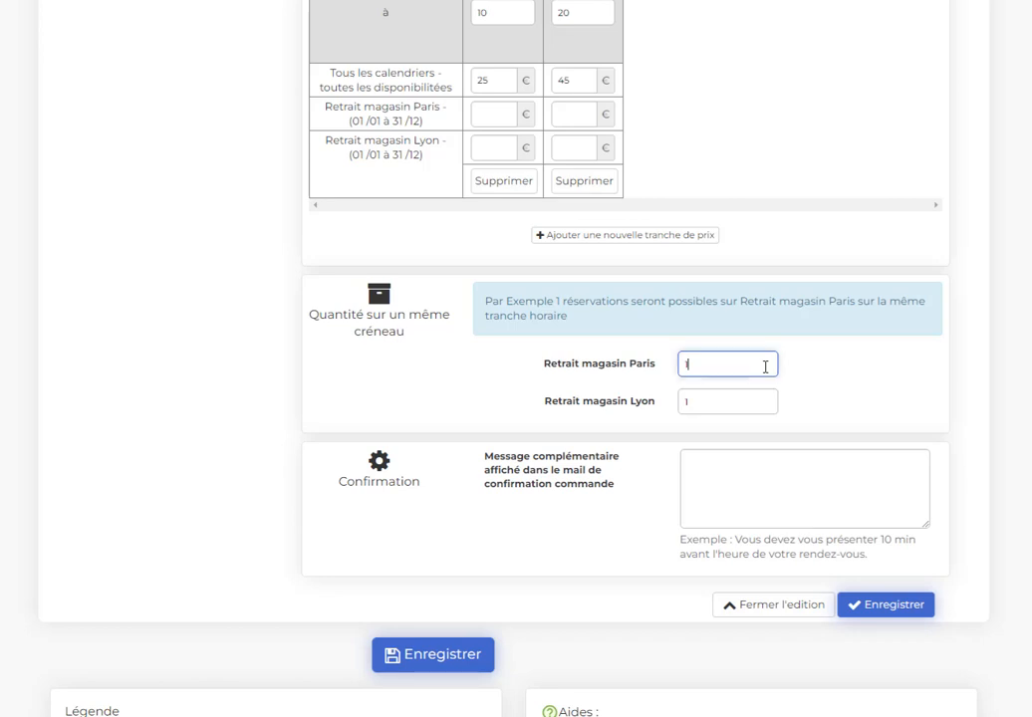
{"action": "type", "text": "0"}
{"action": "left_click", "coordinate": [749, 399]}
{"action": "type", "text": "5"}
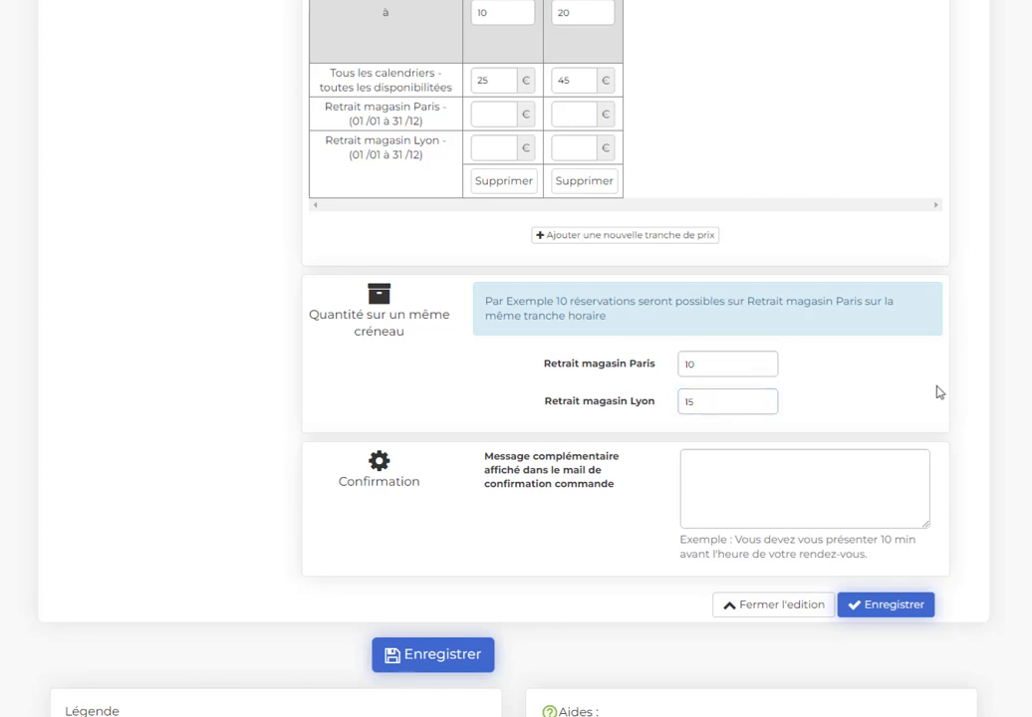
Step: Save the stroller's reservation settings, leaving the additional confirmation e-mail message empty
{"action": "scroll", "coordinate": [936, 391], "scroll_direction": "down", "scroll_amount": 2}
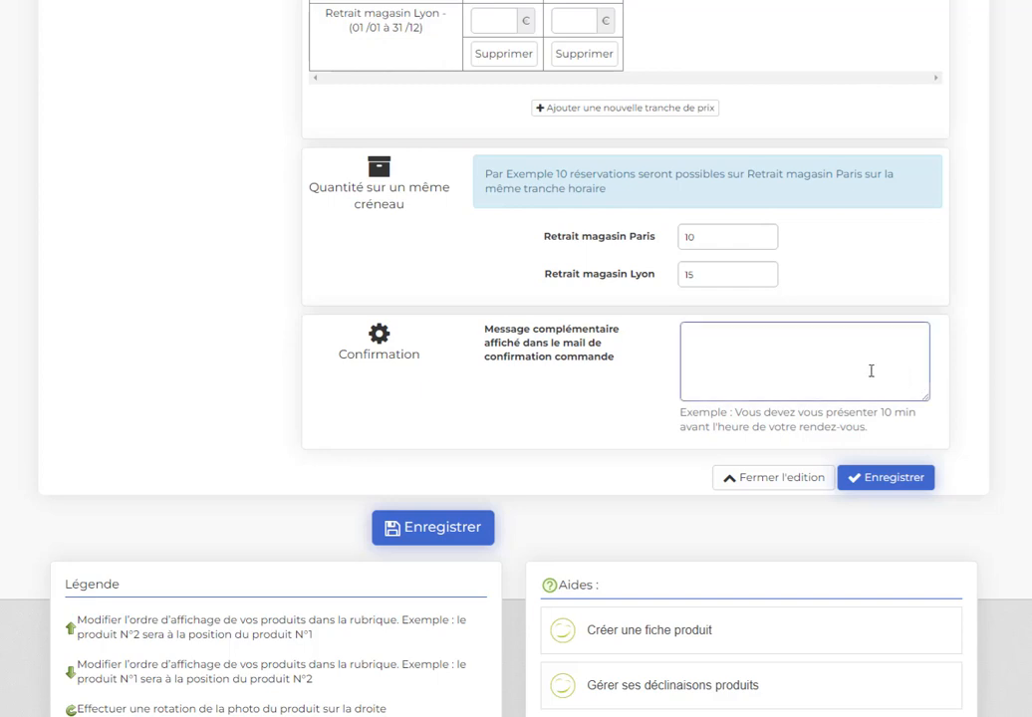
{"action": "left_click", "coordinate": [810, 355]}
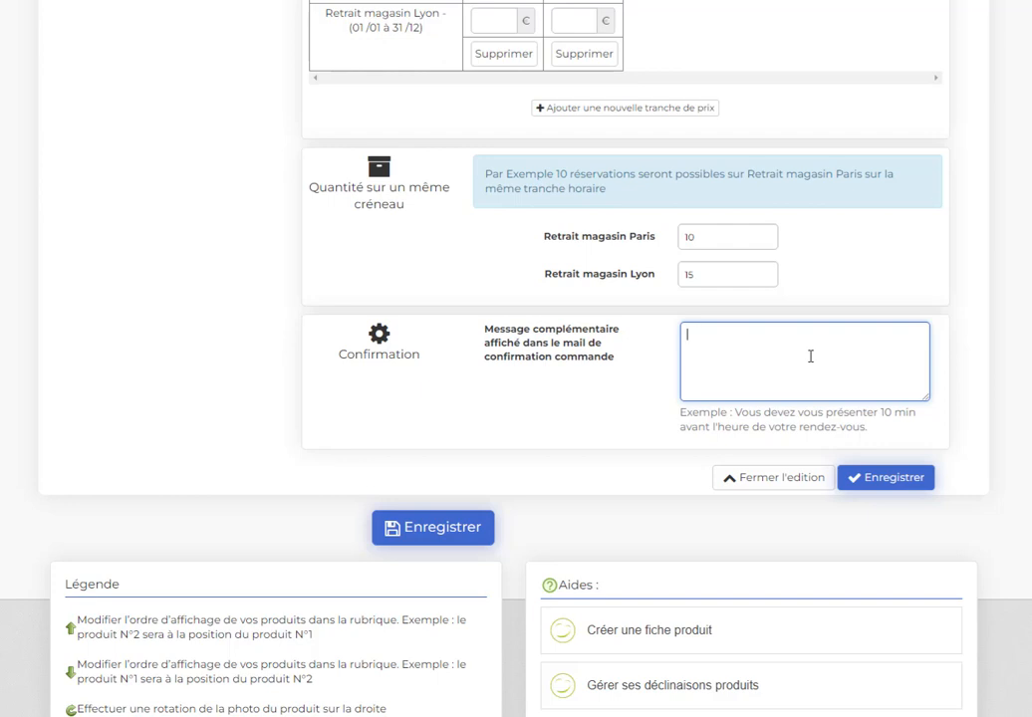
{"action": "left_click", "coordinate": [884, 480]}
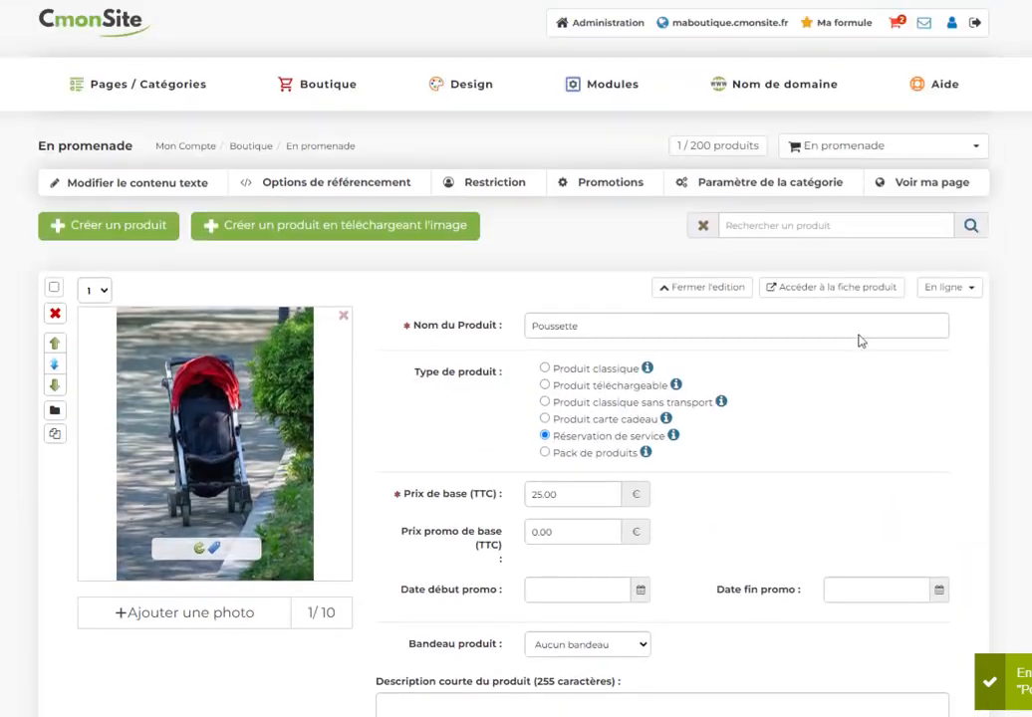
Step: Open the stroller's public product page and check its starting price and the allowed rental period
{"action": "left_click", "coordinate": [848, 291]}
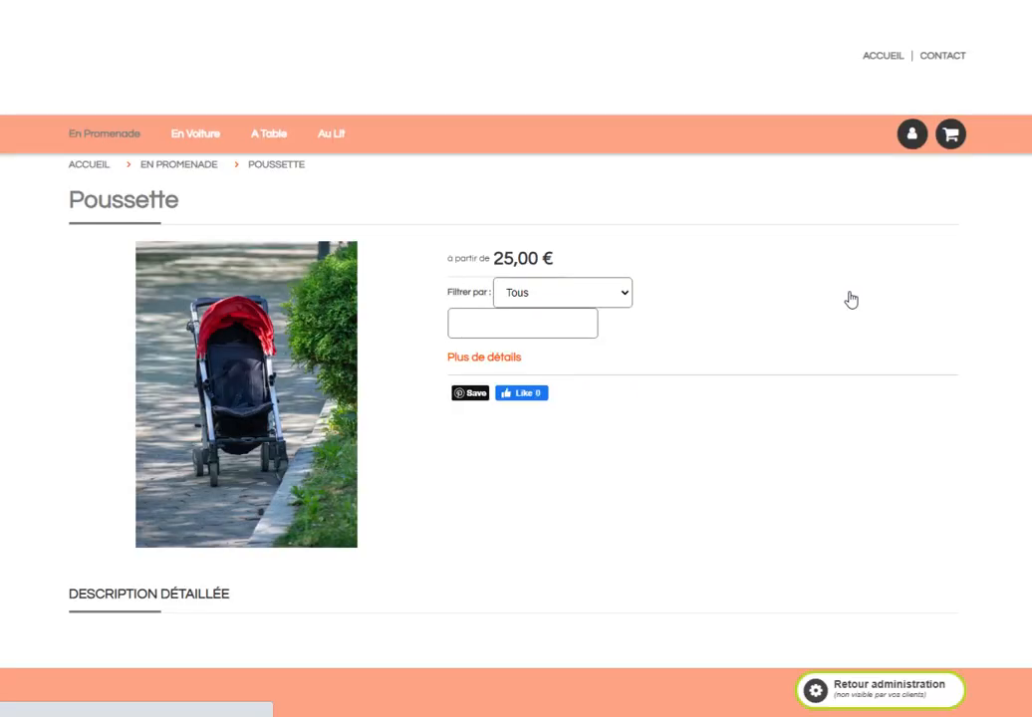
{"action": "scroll", "coordinate": [850, 299], "scroll_direction": "down", "scroll_amount": 2}
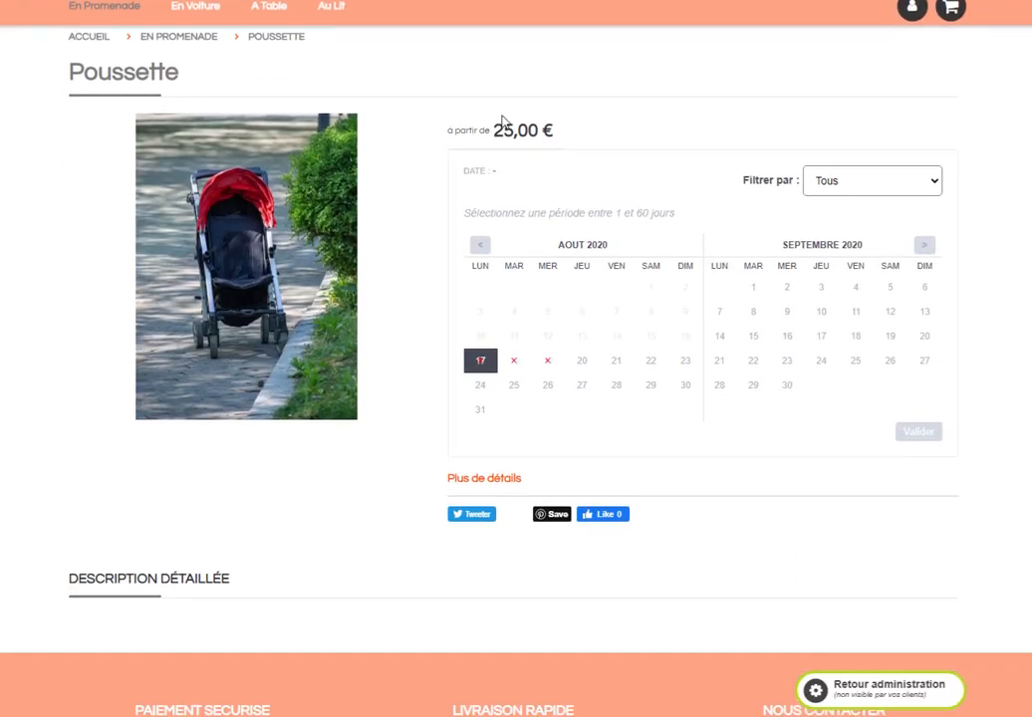
{"action": "left_click_drag", "start_coordinate": [494, 129], "coordinate": [589, 136]}
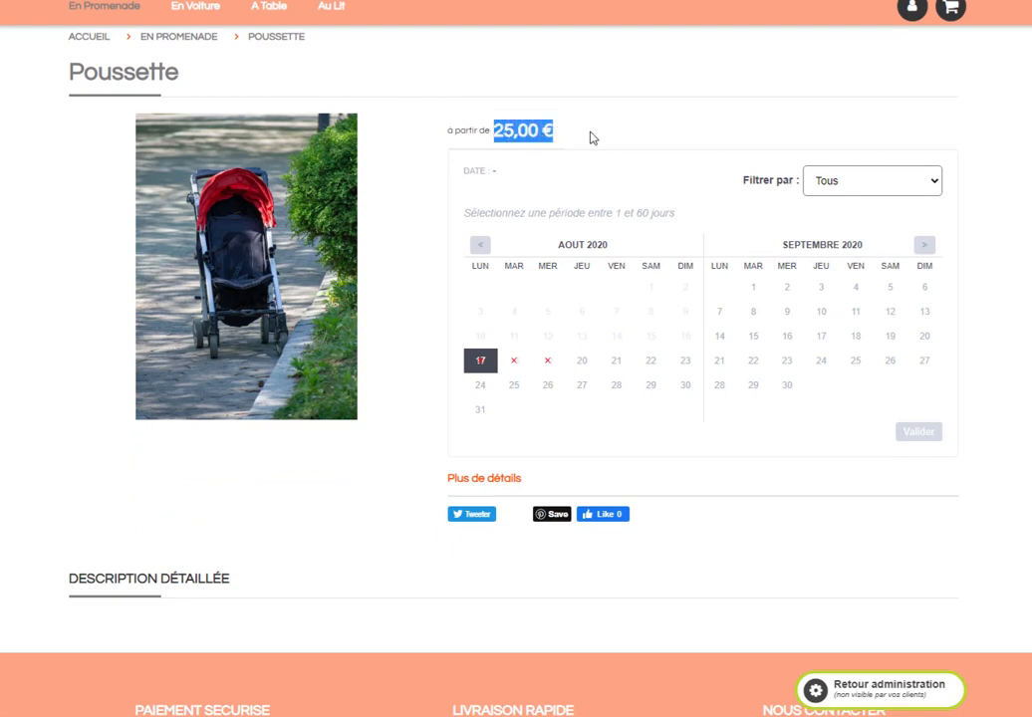
{"action": "left_click", "coordinate": [589, 135]}
{"action": "left_click_drag", "start_coordinate": [613, 212], "coordinate": [724, 217]}
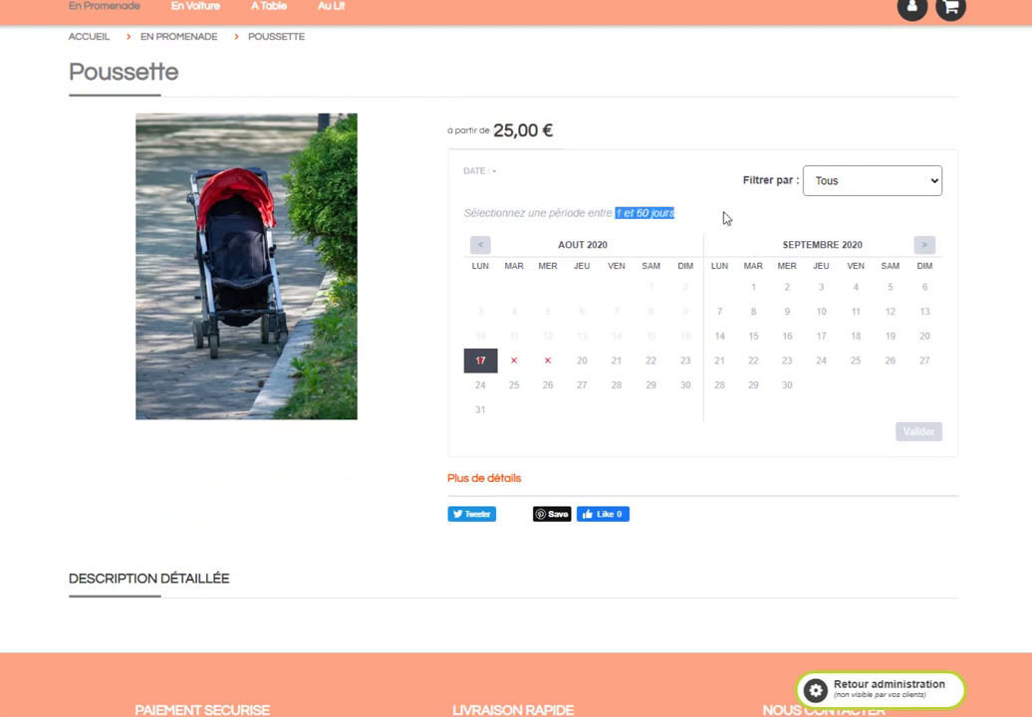
{"action": "left_click", "coordinate": [724, 217]}
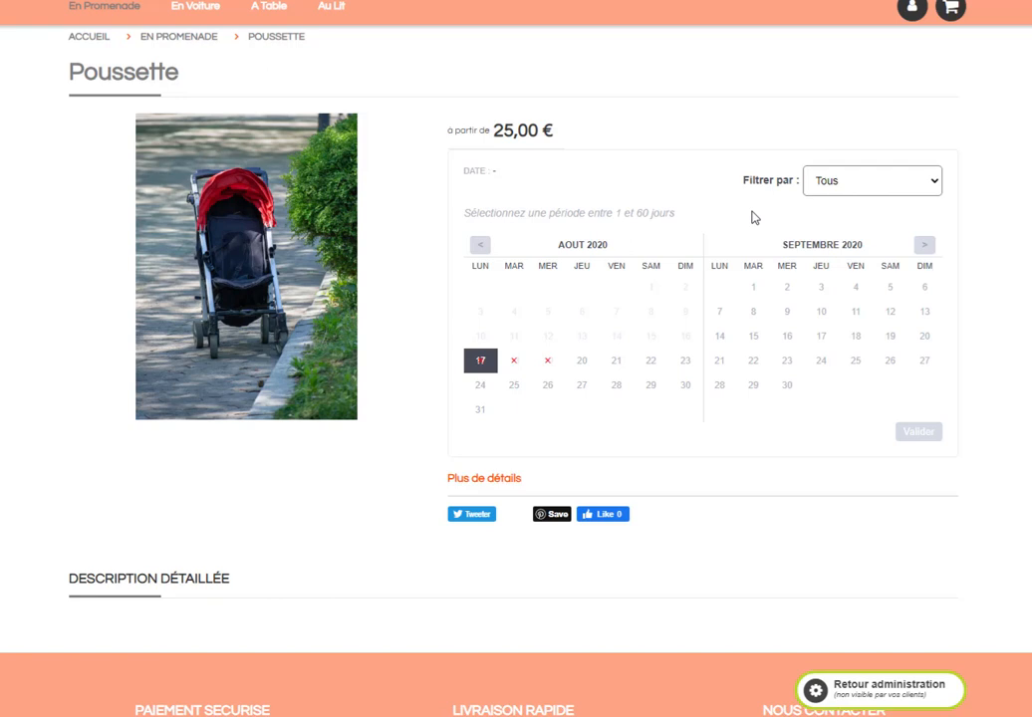
Step: Select the rental period 09/09/2020 to 25/09/2020 with pickup at Retrait magasin Paris, and check the calculated price
{"action": "left_click", "coordinate": [786, 311]}
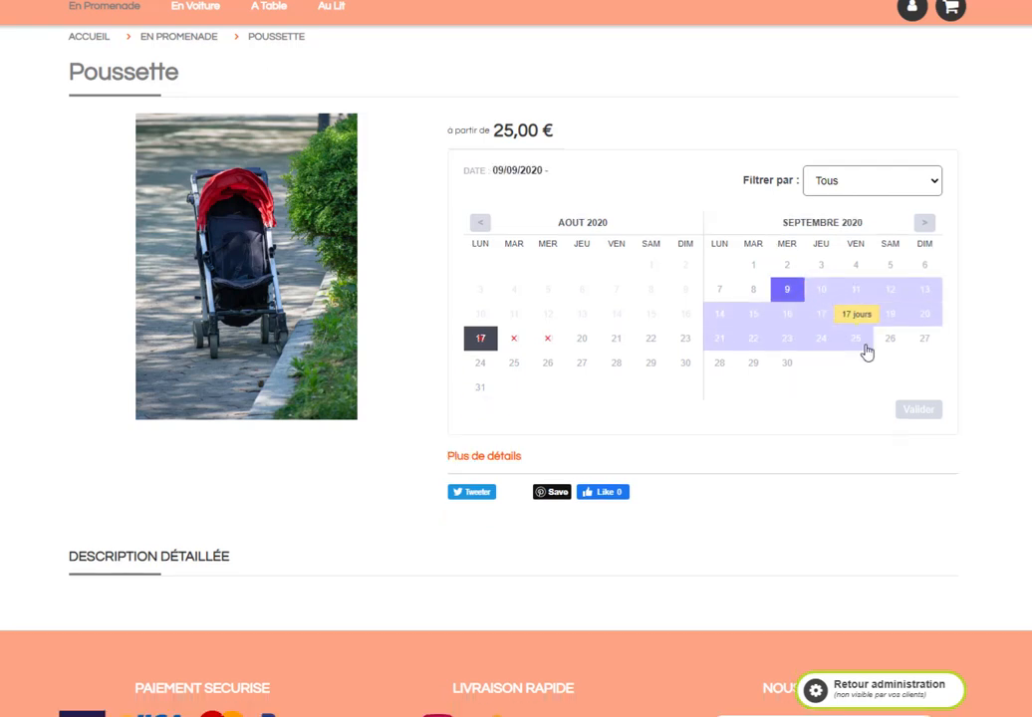
{"action": "left_click", "coordinate": [866, 345]}
{"action": "left_click", "coordinate": [658, 278]}
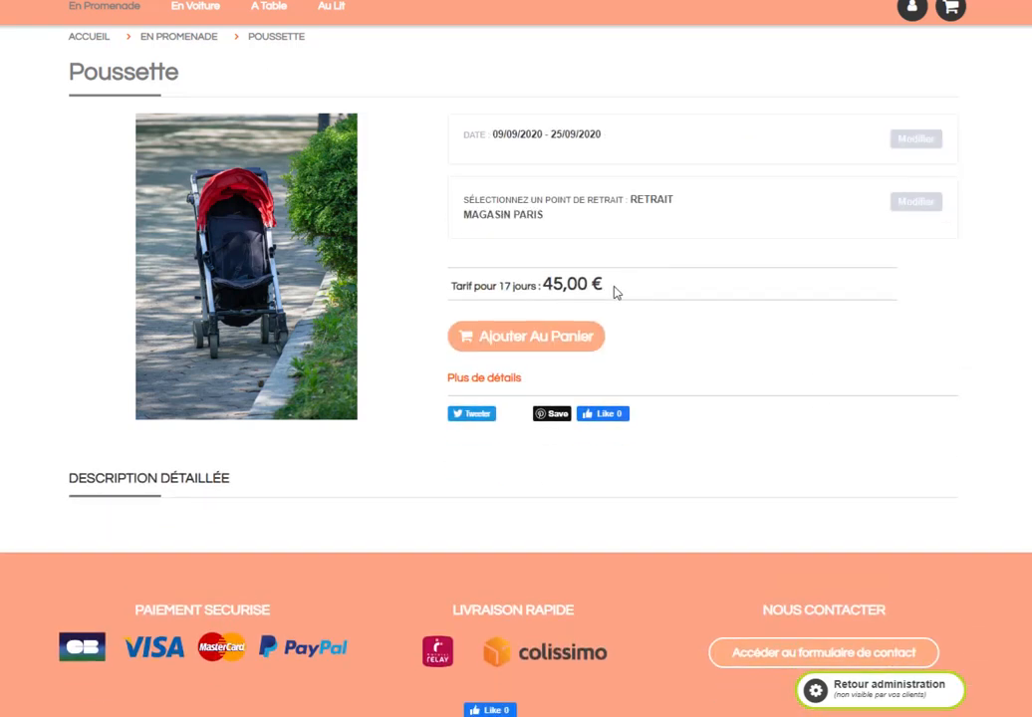
{"action": "left_click_drag", "start_coordinate": [544, 284], "coordinate": [630, 288]}
{"action": "left_click", "coordinate": [639, 289]}
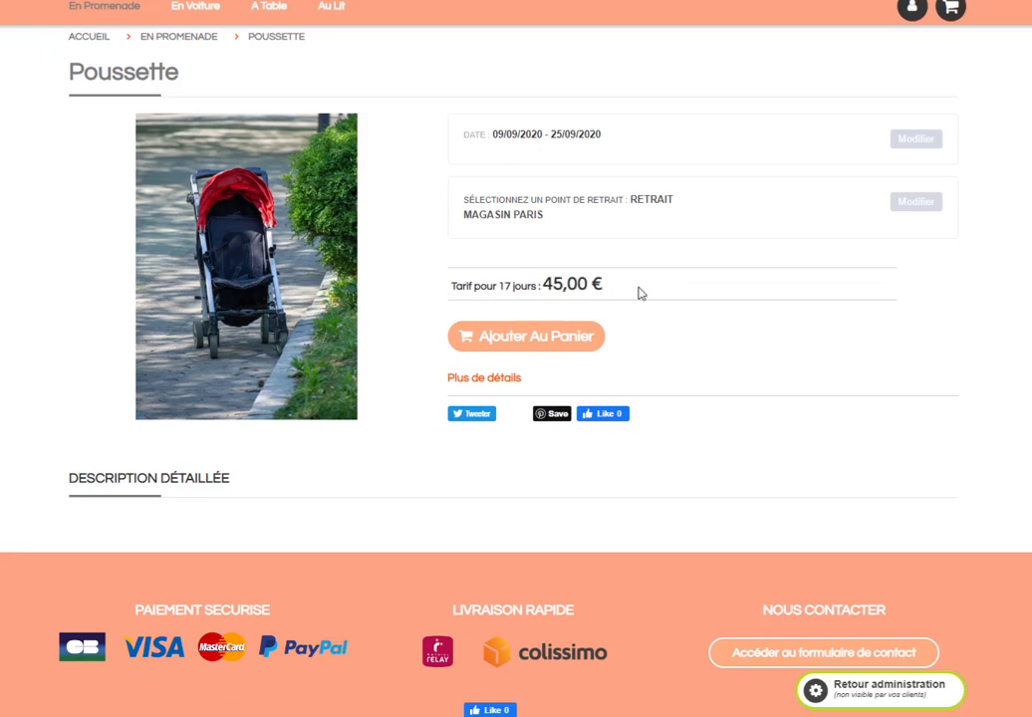